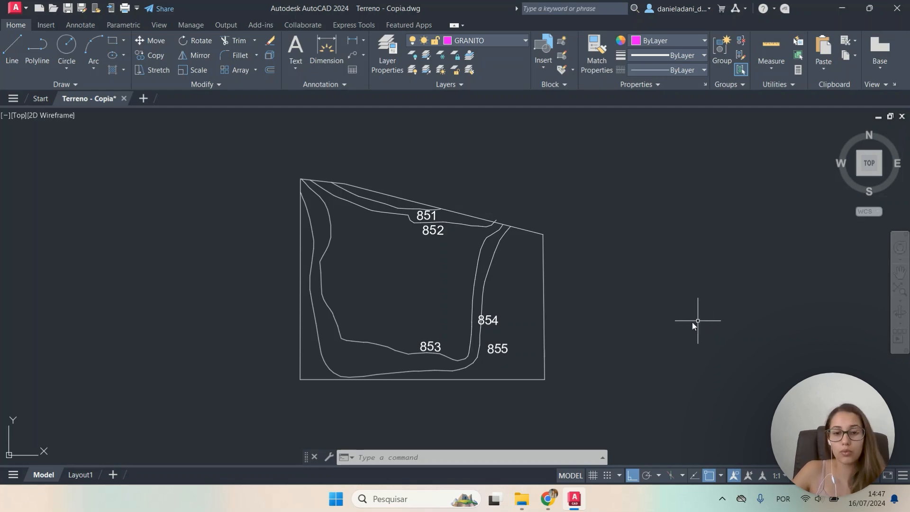
Launch SketchUp 2023 from the Windows search and start a new empty model.
{"action": "left_click", "coordinate": [403, 502]}
{"action": "type", "text": "s"}
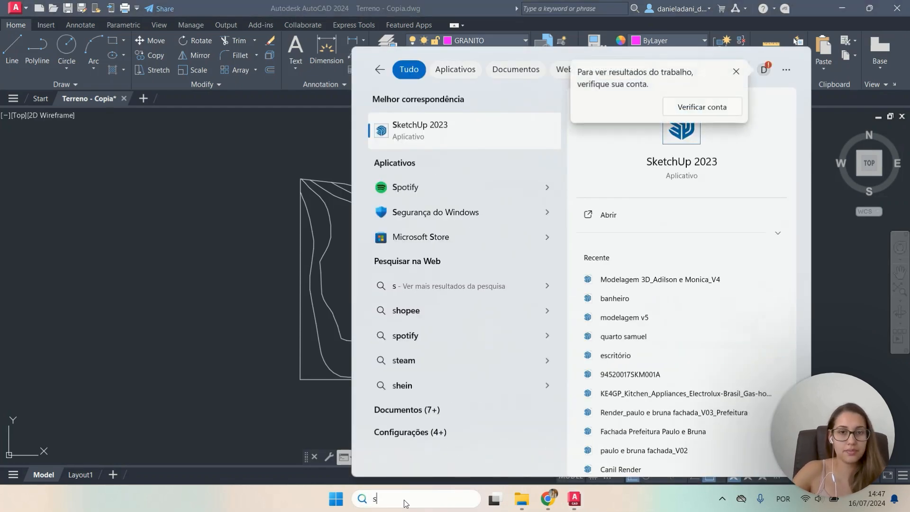
{"action": "key", "text": "Return"}
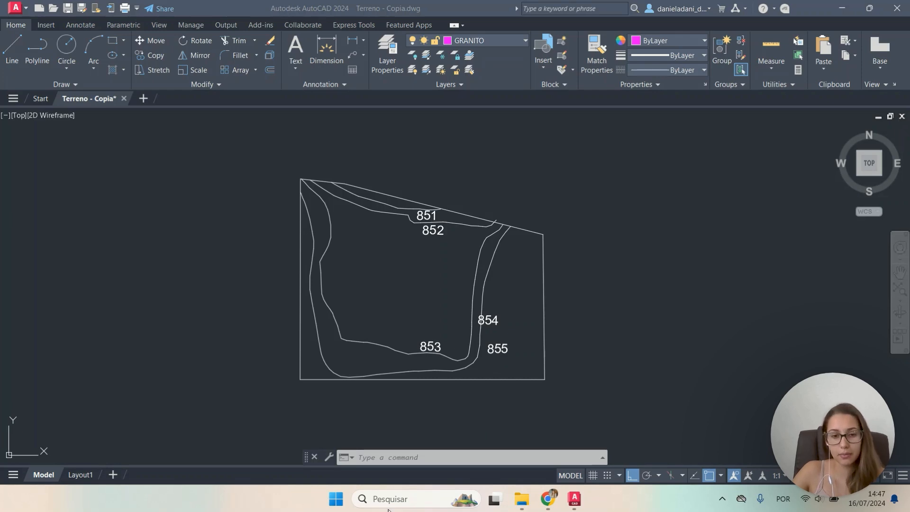
{"action": "left_click", "coordinate": [376, 498]}
{"action": "left_click", "coordinate": [452, 102]}
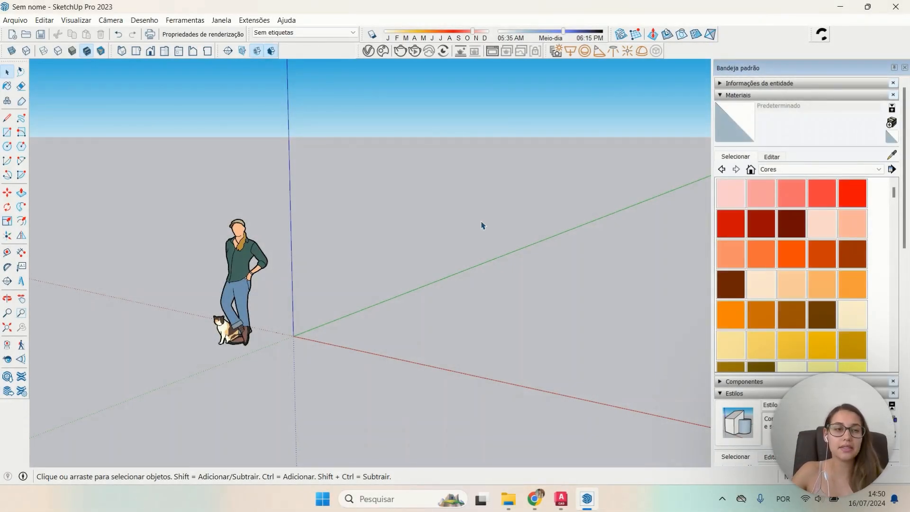
Import the Terreno - Copia DWG file into the model, using Metros as the import units.
{"action": "left_click", "coordinate": [15, 20]}
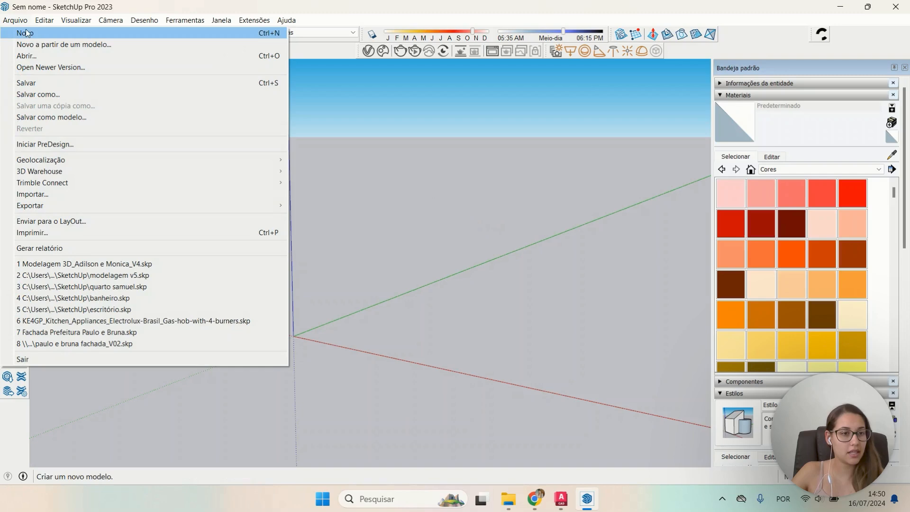
{"action": "left_click", "coordinate": [123, 192]}
{"action": "scroll", "coordinate": [202, 217], "scroll_direction": "down", "scroll_amount": 1}
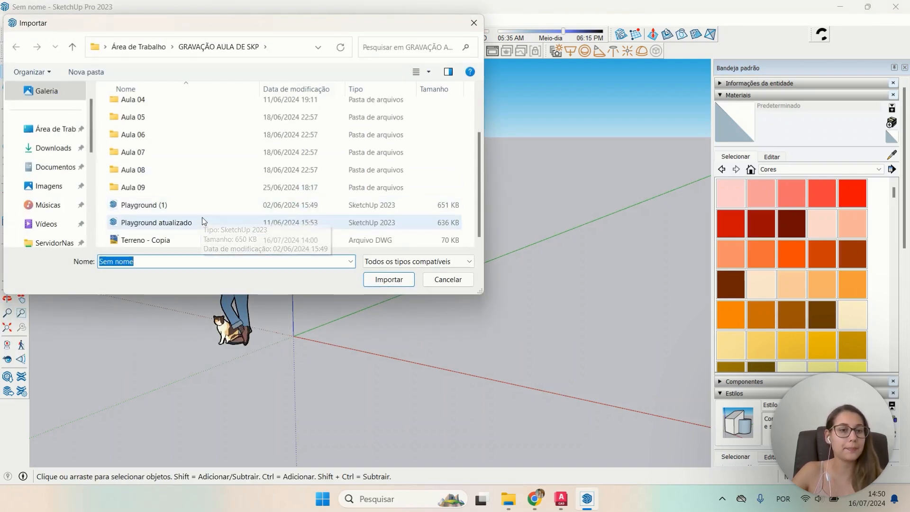
{"action": "left_click", "coordinate": [184, 240]}
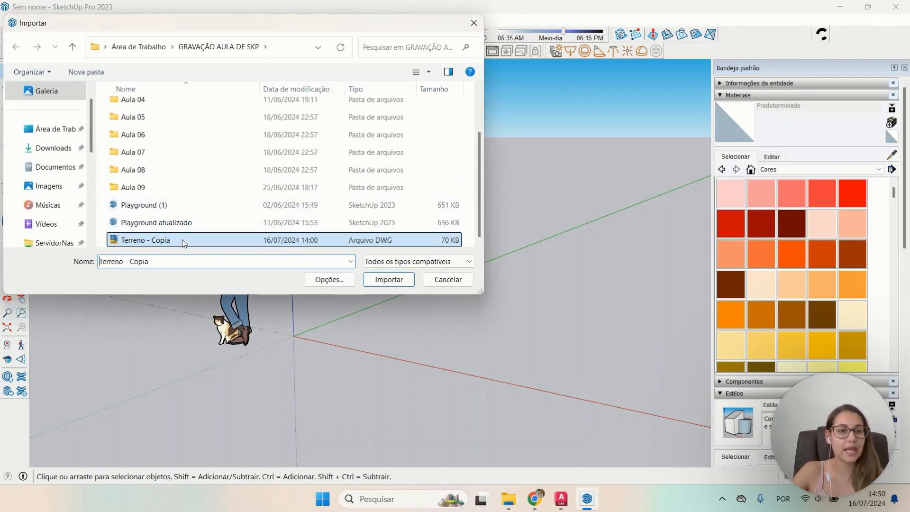
{"action": "left_click", "coordinate": [343, 282]}
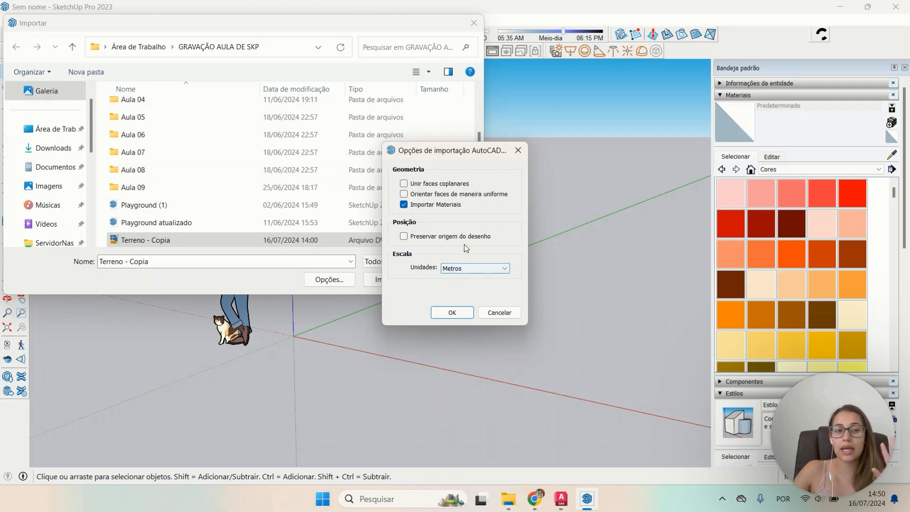
{"action": "left_click", "coordinate": [452, 313]}
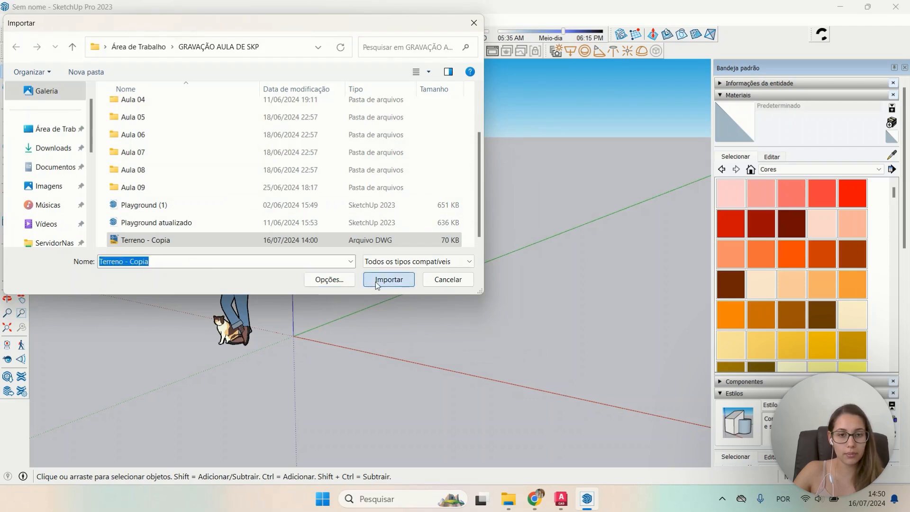
{"action": "left_click", "coordinate": [375, 280]}
{"action": "left_click", "coordinate": [490, 317]}
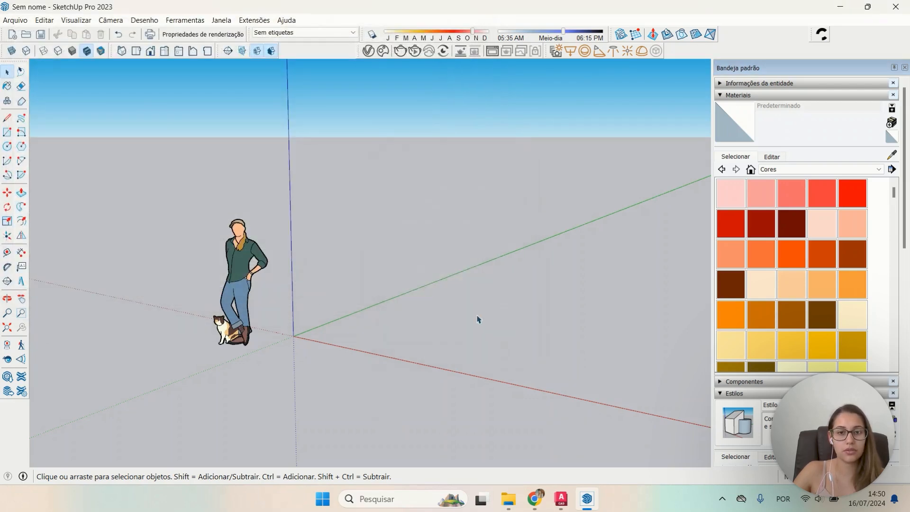
Examine the vertical separation between the imported lot outline and its contour curves.
{"action": "middle_click_drag", "start_coordinate": [201, 308], "coordinate": [352, 351]}
{"action": "scroll", "coordinate": [389, 385], "scroll_direction": "up", "scroll_amount": 3}
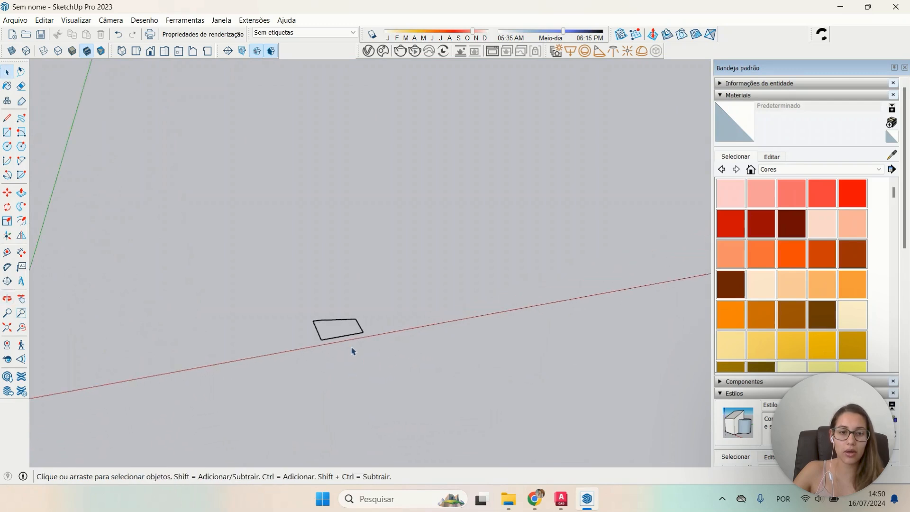
{"action": "middle_click_drag", "start_coordinate": [271, 309], "coordinate": [396, 179]}
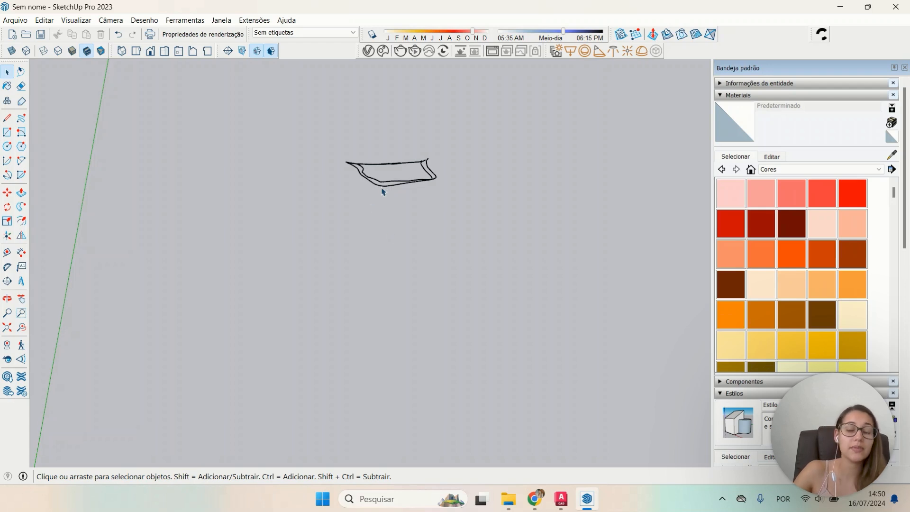
{"action": "mouse_move", "coordinate": [383, 191]}
{"action": "middle_mouse_down"}
{"action": "mouse_move", "coordinate": [410, 243]}
{"action": "mouse_move", "coordinate": [400, 234]}
{"action": "mouse_move", "coordinate": [398, 197]}
{"action": "mouse_move", "coordinate": [427, 252]}
{"action": "middle_mouse_up"}
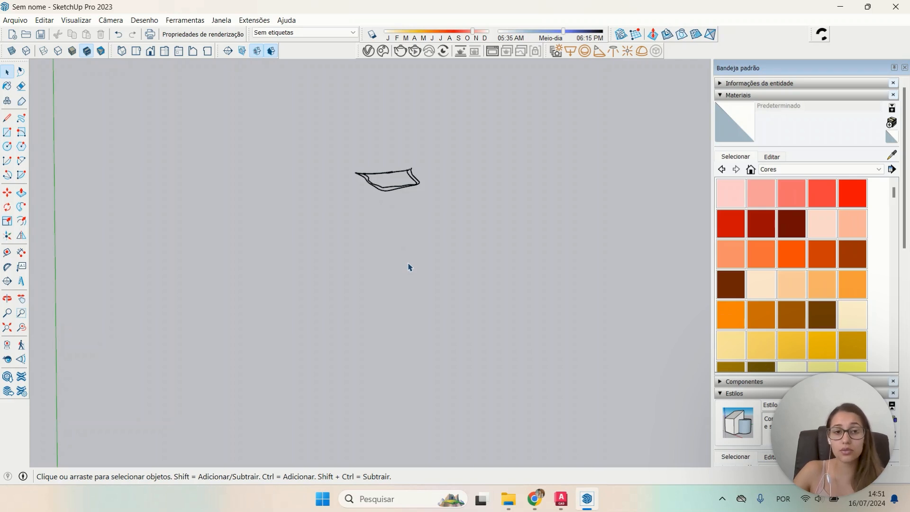
{"action": "scroll", "coordinate": [398, 224], "scroll_direction": "down", "scroll_amount": 3}
{"action": "scroll", "coordinate": [391, 222], "scroll_direction": "up", "scroll_amount": 4}
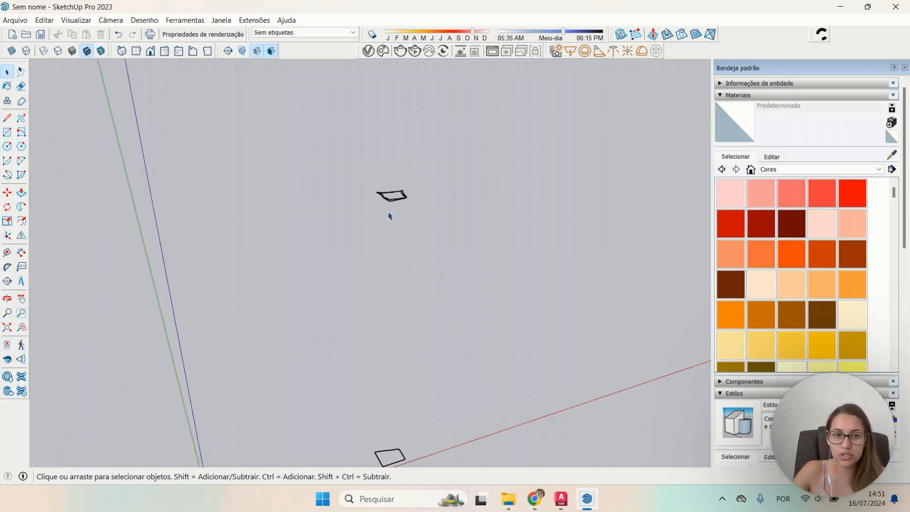
{"action": "scroll", "coordinate": [394, 194], "scroll_direction": "up", "scroll_amount": 2}
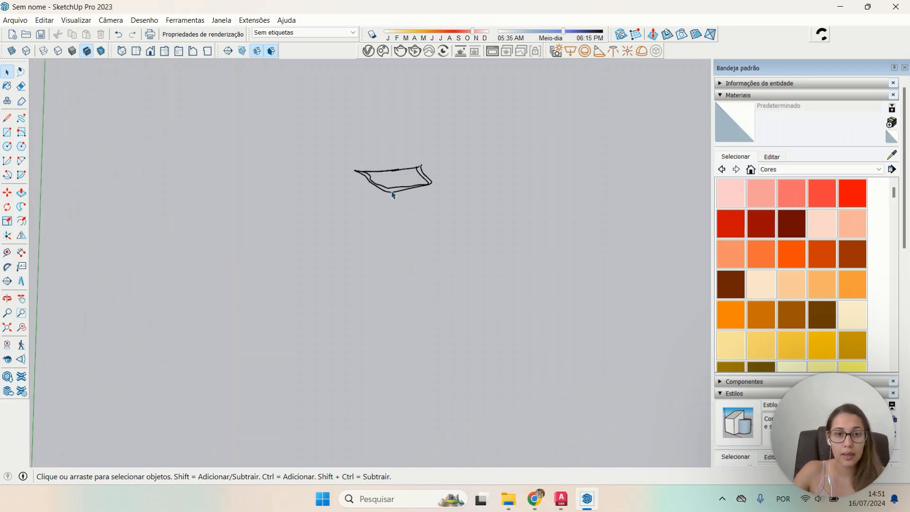
Open the imported drawing's group for editing and select all the contour curves above the lot outline.
{"action": "double_click", "coordinate": [394, 195]}
{"action": "left_click", "coordinate": [394, 195]}
{"action": "scroll", "coordinate": [394, 196], "scroll_direction": "down", "scroll_amount": 3}
{"action": "middle_click_drag", "start_coordinate": [500, 273], "coordinate": [442, 258]}
{"action": "scroll", "coordinate": [483, 200], "scroll_direction": "down", "scroll_amount": 2}
{"action": "left_click_drag", "start_coordinate": [491, 188], "coordinate": [384, 121]}
{"action": "scroll", "coordinate": [459, 166], "scroll_direction": "up", "scroll_amount": 1}
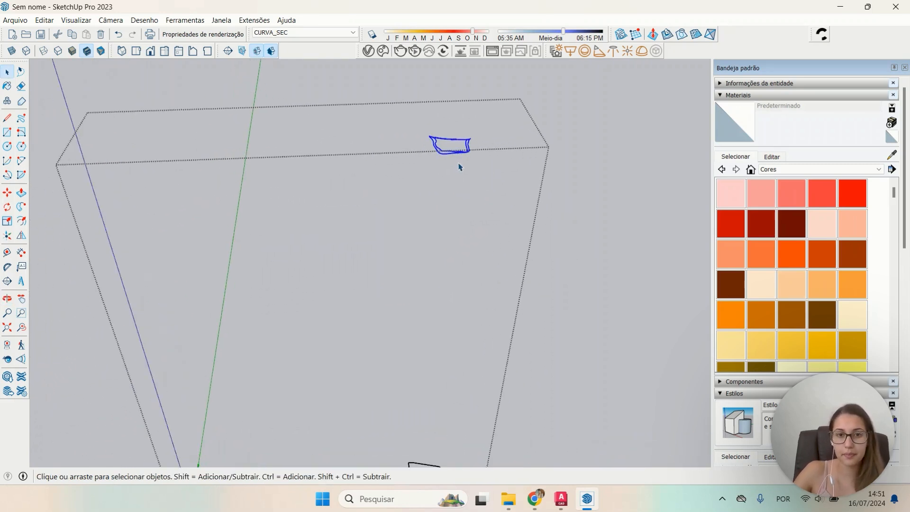
Move the selected contour curves straight down the blue axis to the level of the lot outline's corner.
{"action": "key", "text": "m"}
{"action": "scroll", "coordinate": [469, 140], "scroll_direction": "up", "scroll_amount": 5}
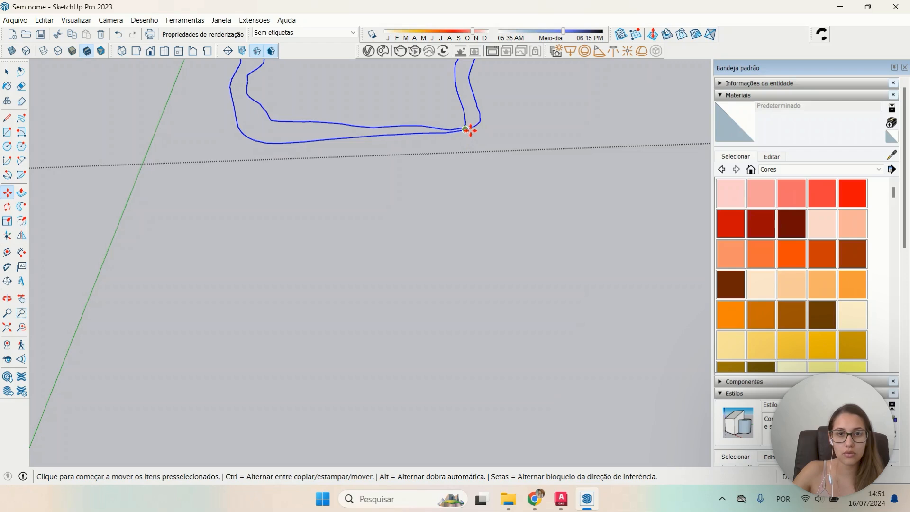
{"action": "left_click", "coordinate": [469, 131]}
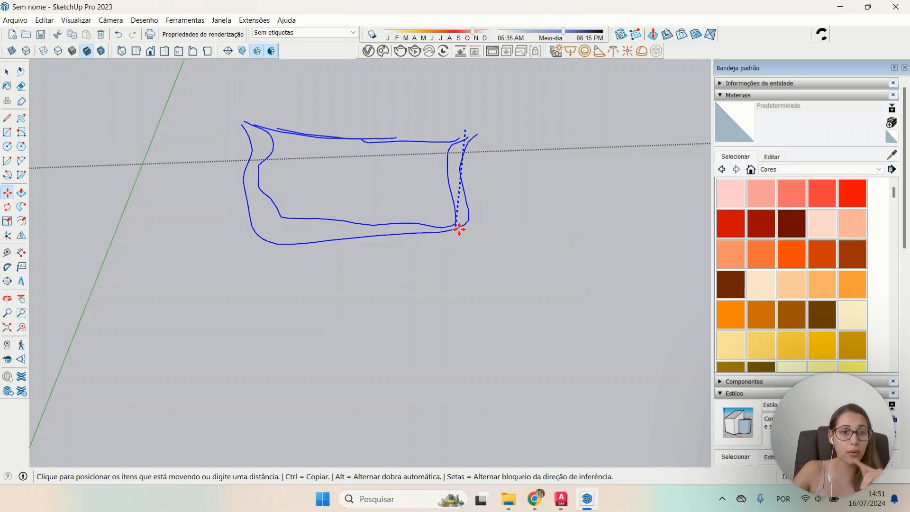
{"action": "scroll", "coordinate": [458, 246], "scroll_direction": "down", "scroll_amount": 7}
{"action": "middle_click_drag", "start_coordinate": [458, 311], "coordinate": [427, 61], "text": "shift"}
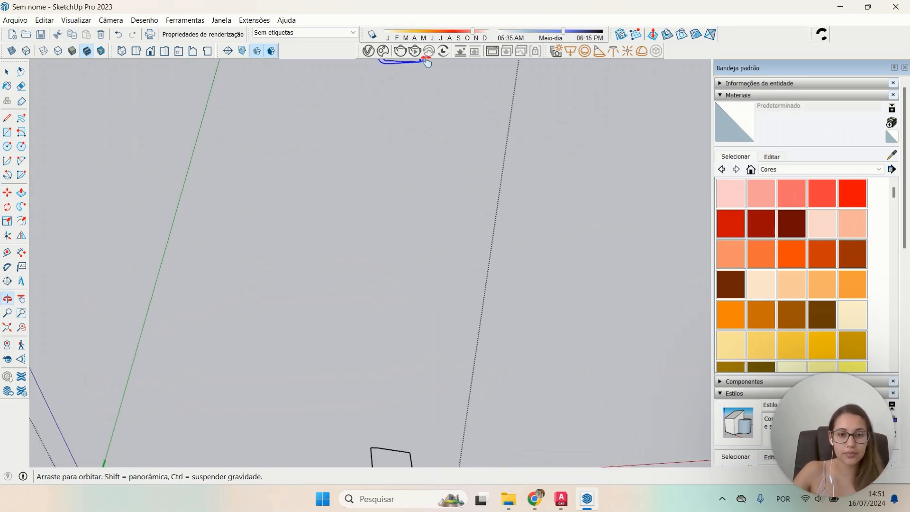
{"action": "middle_click_drag", "start_coordinate": [420, 258], "coordinate": [426, 54], "text": "shift"}
{"action": "scroll", "coordinate": [396, 285], "scroll_direction": "up", "scroll_amount": 8}
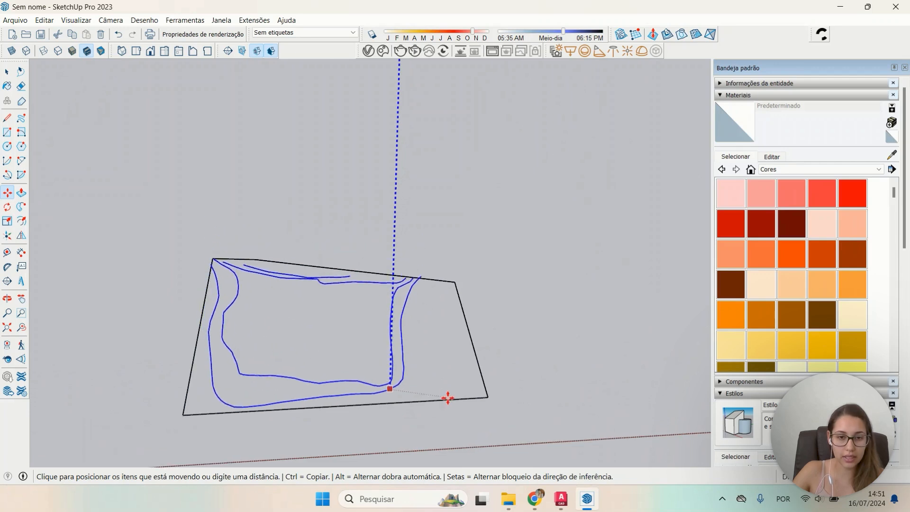
{"action": "left_click", "coordinate": [488, 394]}
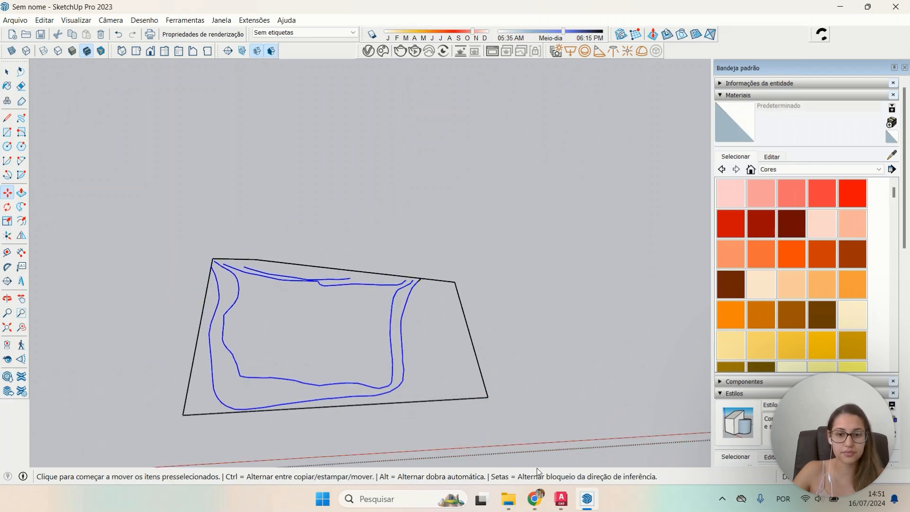
Switch to AutoCAD to compare the contour curves' position within the lot, and return to SketchUp.
{"action": "left_click", "coordinate": [561, 501]}
{"action": "middle_click_drag", "start_coordinate": [515, 378], "coordinate": [532, 341]}
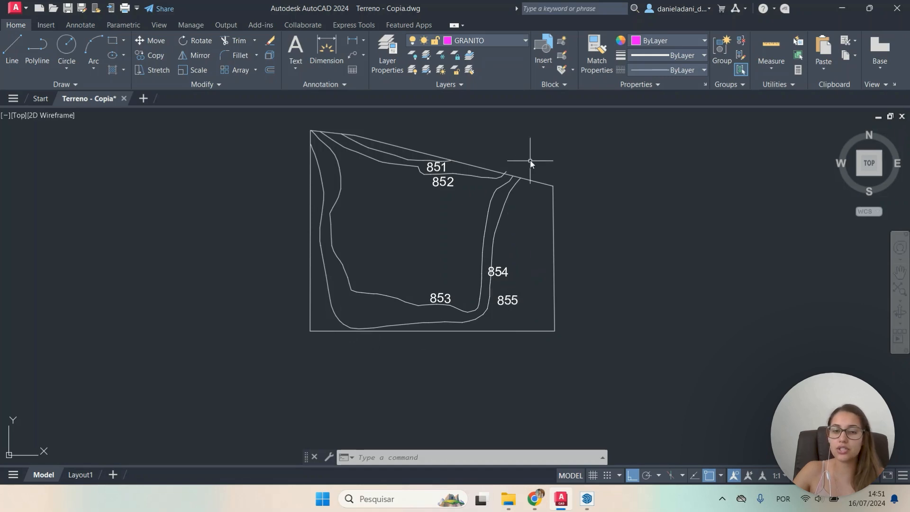
{"action": "left_click", "coordinate": [842, 8]}
{"action": "key", "text": "space"}
{"action": "mouse_move", "coordinate": [427, 319]}
{"action": "middle_mouse_down"}
{"action": "mouse_move", "coordinate": [418, 371]}
{"action": "mouse_move", "coordinate": [546, 325]}
{"action": "middle_mouse_up"}
{"action": "left_click_drag", "start_coordinate": [389, 222], "coordinate": [220, 116]}
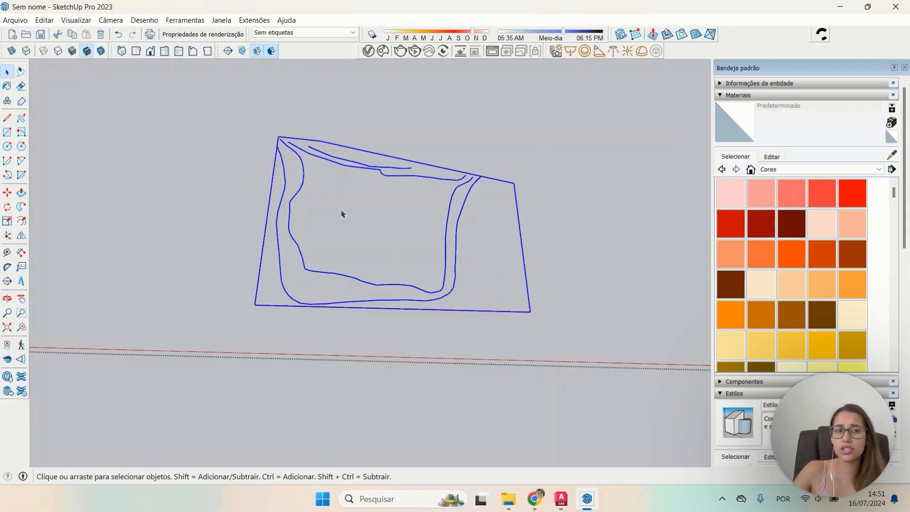
{"action": "left_click", "coordinate": [423, 287]}
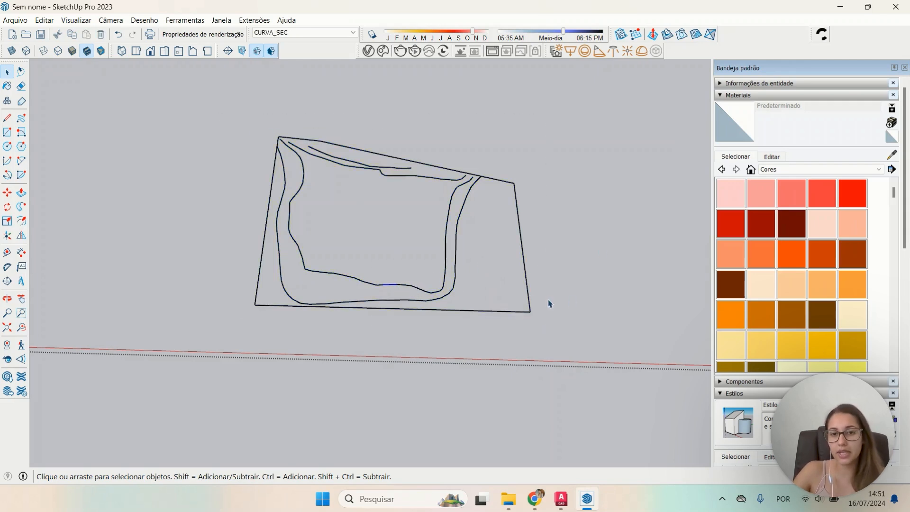
{"action": "left_click", "coordinate": [528, 296]}
{"action": "left_click_drag", "start_coordinate": [590, 332], "coordinate": [452, 264]}
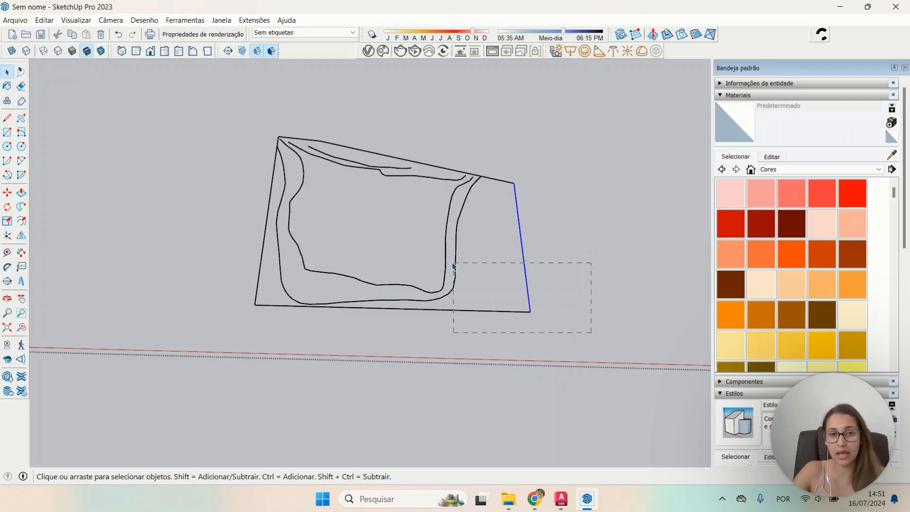
{"action": "mouse_move", "coordinate": [226, 155]}
{"action": "left_mouse_down"}
{"action": "mouse_move", "coordinate": [215, 111]}
{"action": "mouse_move", "coordinate": [181, 98]}
{"action": "left_mouse_up"}
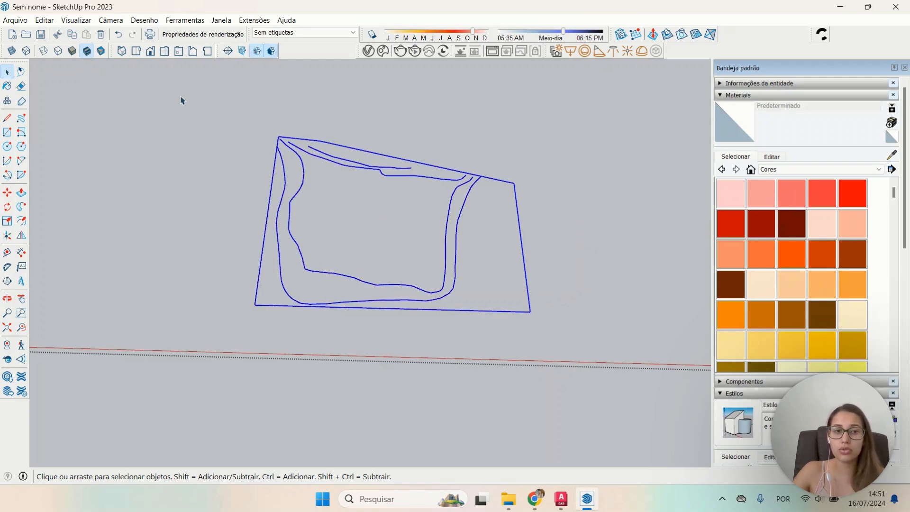
{"action": "left_click", "coordinate": [511, 263]}
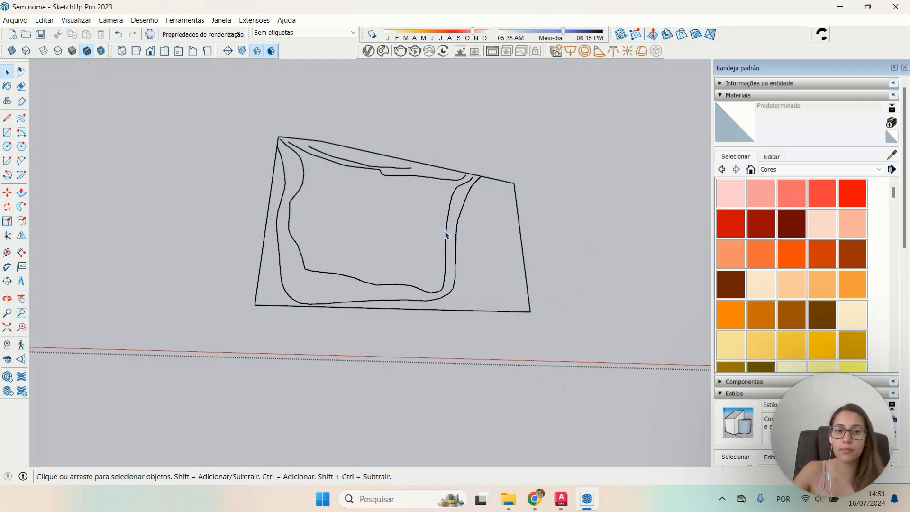
{"action": "left_click", "coordinate": [444, 235]}
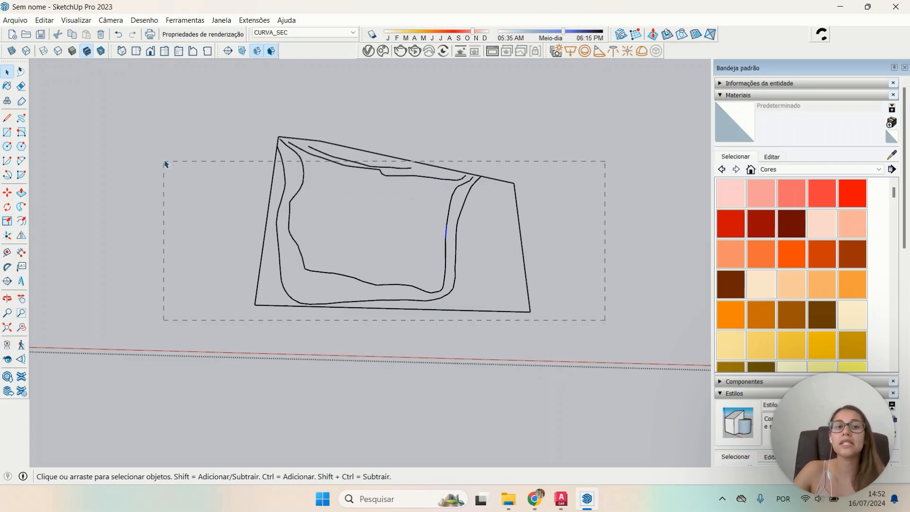
Select the lot outline with all contour curves and generate a Sandbox terrain from contours.
{"action": "left_click_drag", "start_coordinate": [166, 164], "coordinate": [171, 114]}
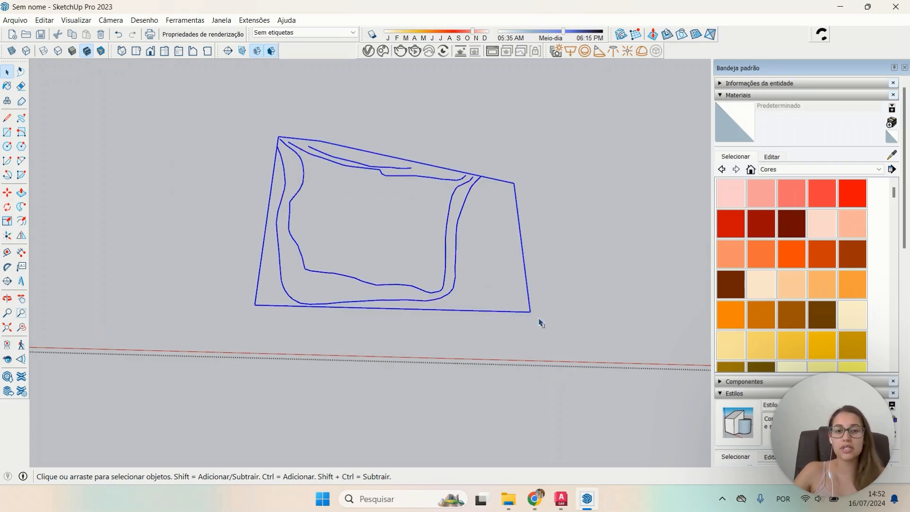
{"action": "left_click_drag", "start_coordinate": [544, 327], "coordinate": [220, 133]}
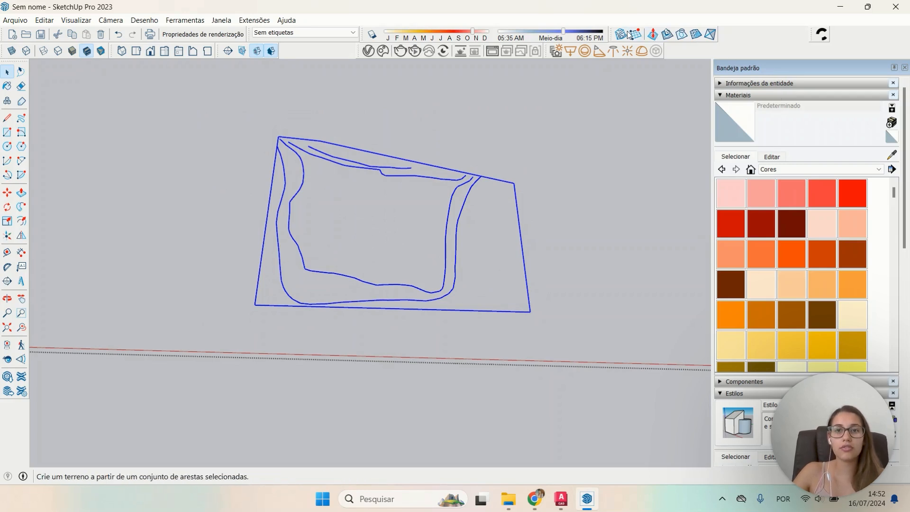
{"action": "right_click", "coordinate": [746, 40]}
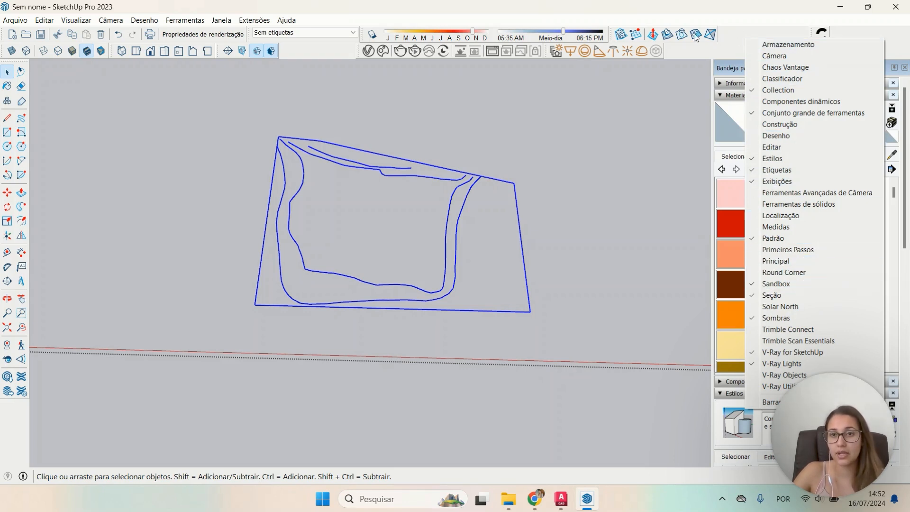
{"action": "left_click", "coordinate": [624, 36]}
Move the generated terrain mesh along the red axis until it is clear of the original contour lines.
{"action": "middle_click_drag", "start_coordinate": [584, 283], "coordinate": [595, 345]}
{"action": "scroll", "coordinate": [521, 275], "scroll_direction": "up", "scroll_amount": 5}
{"action": "scroll", "coordinate": [521, 322], "scroll_direction": "down", "scroll_amount": 5}
{"action": "left_click", "coordinate": [389, 297]}
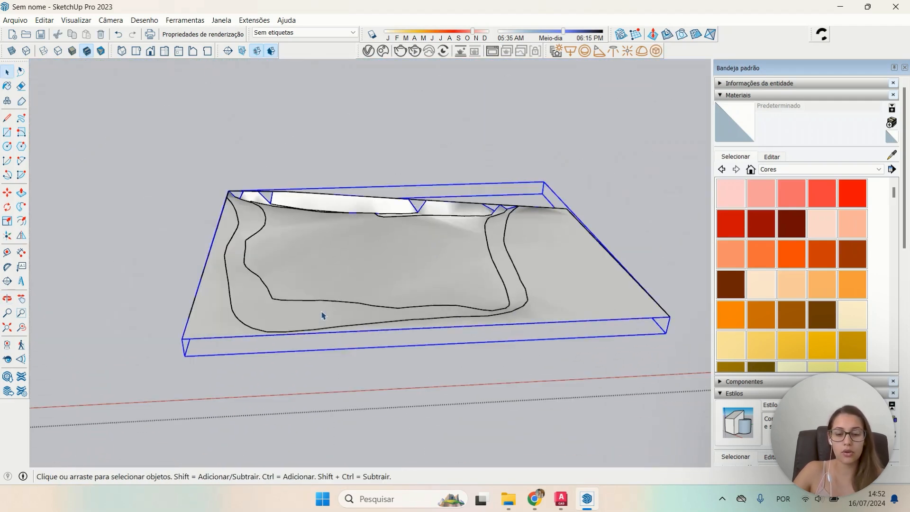
{"action": "key", "text": "m"}
{"action": "left_click", "coordinate": [374, 362]}
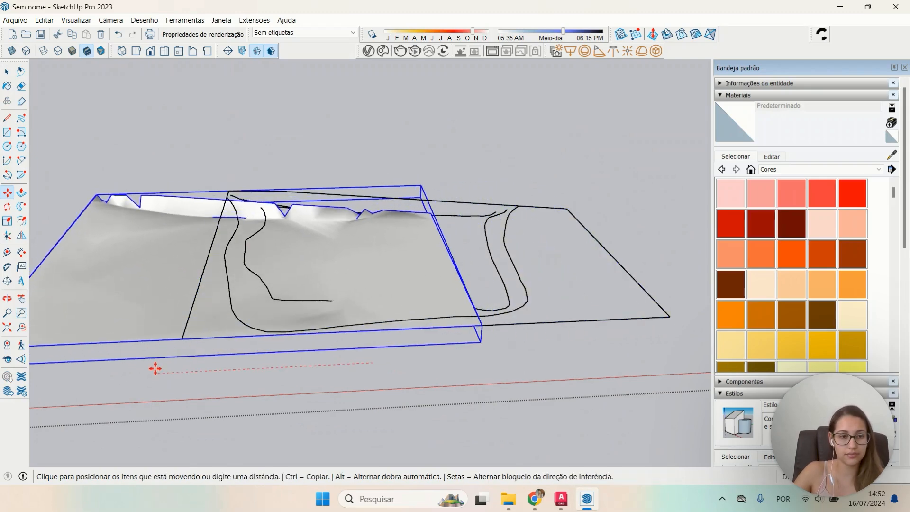
{"action": "middle_click_drag", "start_coordinate": [155, 368], "coordinate": [673, 333], "text": "shift"}
{"action": "left_click", "coordinate": [265, 352]}
{"action": "key", "text": "space"}
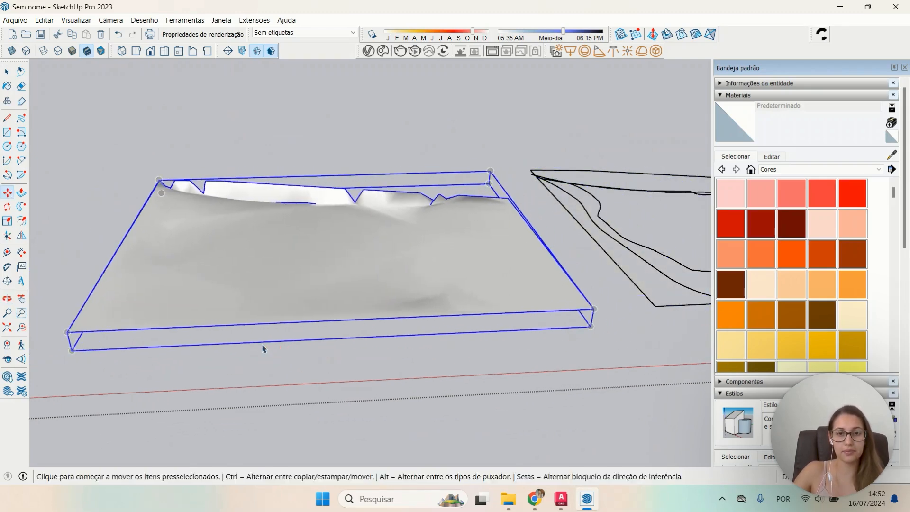
Open the terrain mesh for editing and draw a short line across the tip of the middle V-shaped notch in its back edge.
{"action": "middle_click_drag", "start_coordinate": [469, 290], "coordinate": [466, 336]}
{"action": "middle_click_drag", "start_coordinate": [337, 251], "coordinate": [417, 211]}
{"action": "scroll", "coordinate": [428, 165], "scroll_direction": "up", "scroll_amount": 6}
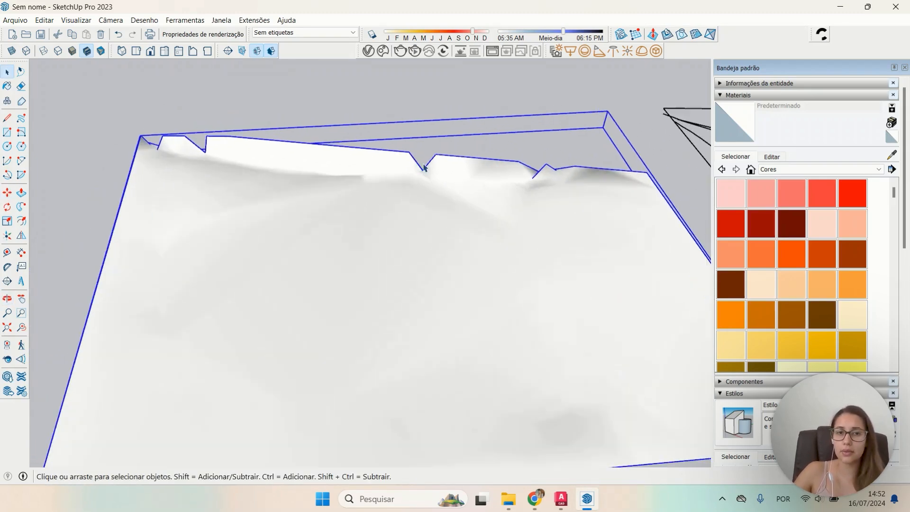
{"action": "scroll", "coordinate": [487, 217], "scroll_direction": "down", "scroll_amount": 6}
{"action": "middle_click_drag", "start_coordinate": [411, 243], "coordinate": [420, 227]}
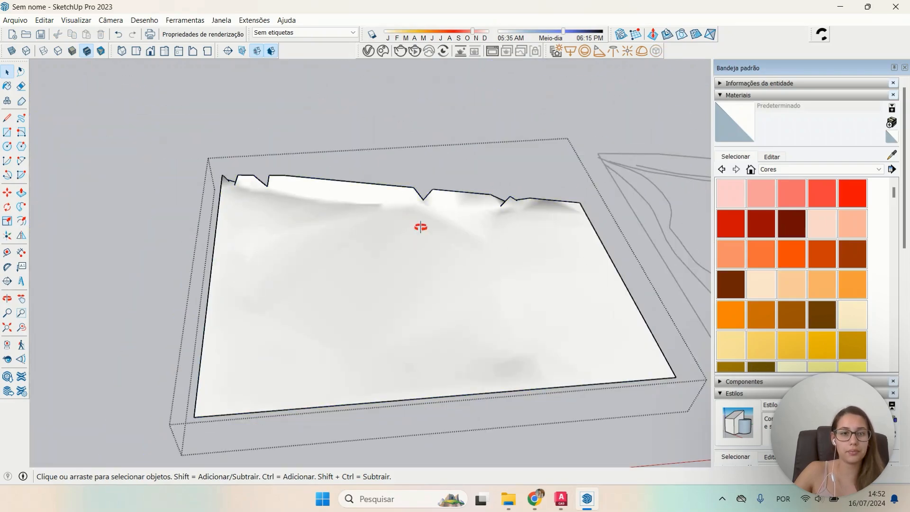
{"action": "scroll", "coordinate": [386, 220], "scroll_direction": "up", "scroll_amount": 8}
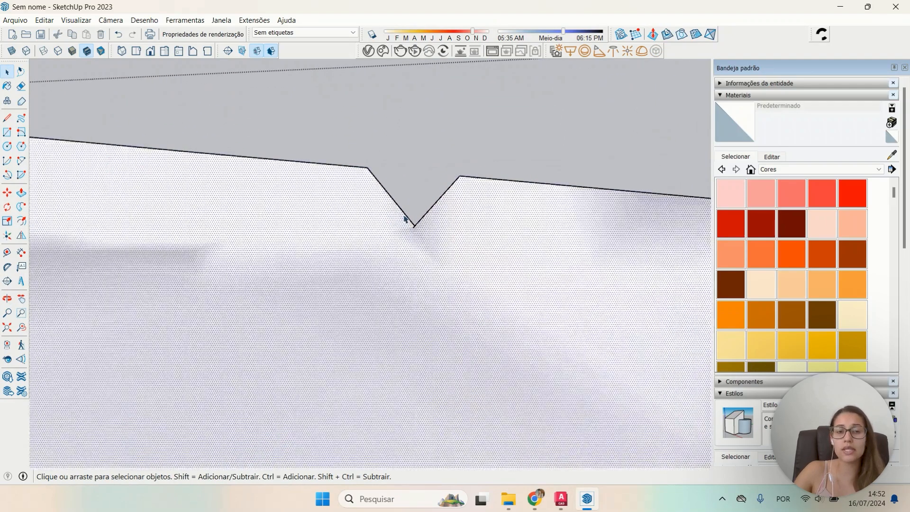
{"action": "scroll", "coordinate": [407, 218], "scroll_direction": "up", "scroll_amount": 1}
{"action": "key", "text": "l"}
{"action": "left_click", "coordinate": [406, 214]}
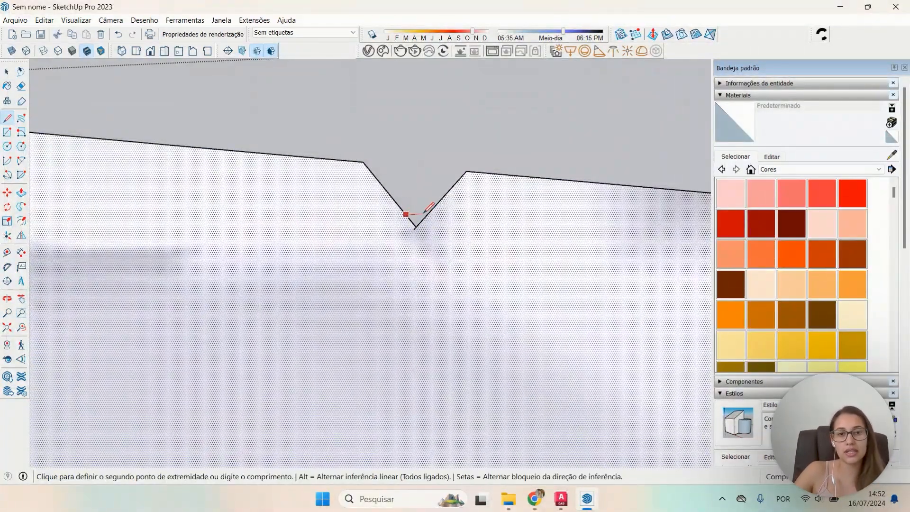
{"action": "left_click", "coordinate": [428, 212]}
{"action": "key", "text": "Escape"}
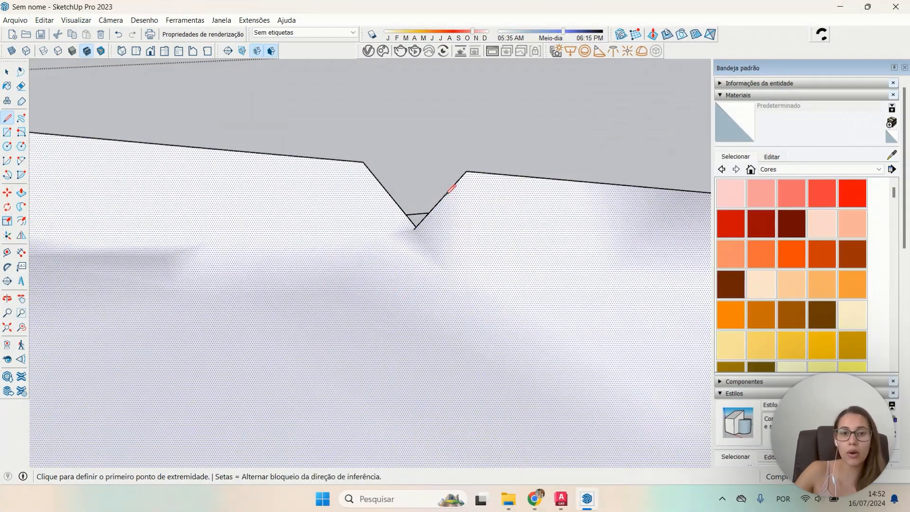
Draw a second line across the notch higher up, and connect it to the notch's lowest point with a dividing line.
{"action": "left_click", "coordinate": [447, 192]}
{"action": "left_click", "coordinate": [394, 200]}
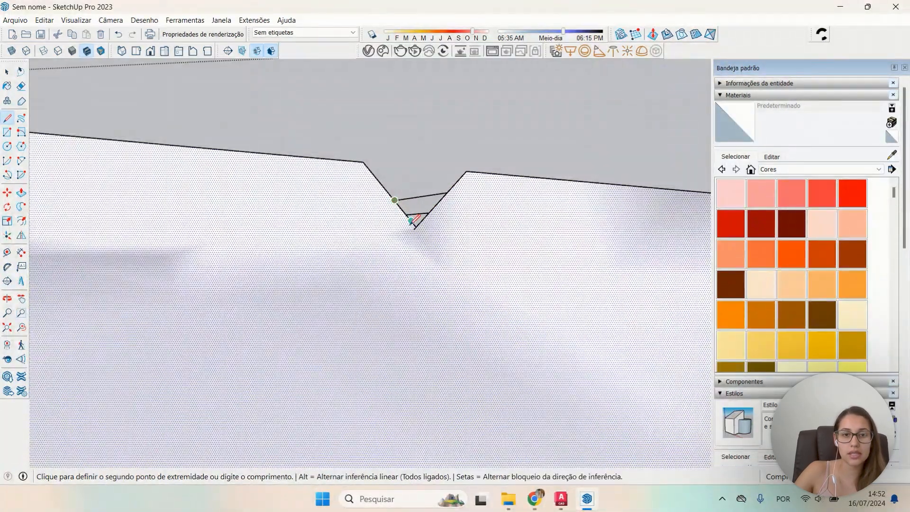
{"action": "left_click", "coordinate": [421, 196]}
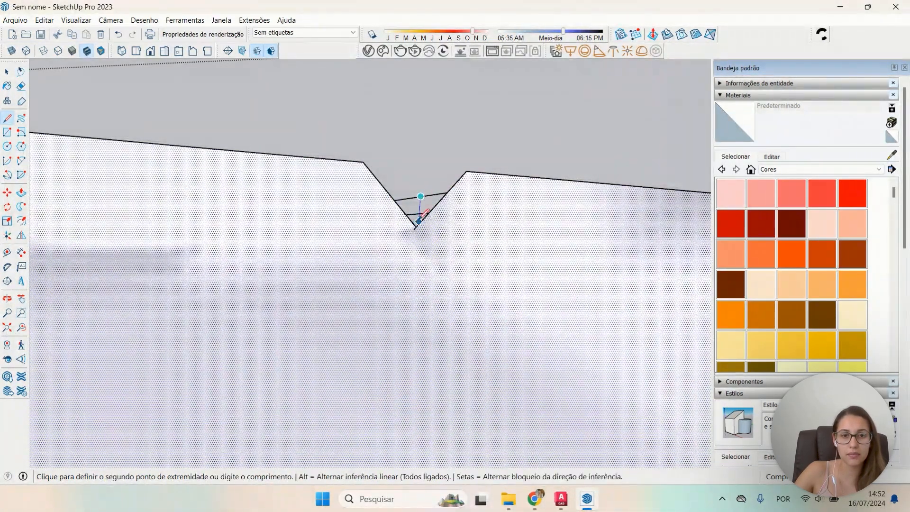
{"action": "left_click", "coordinate": [415, 228]}
{"action": "key", "text": "space"}
{"action": "scroll", "coordinate": [422, 217], "scroll_direction": "up", "scroll_amount": 2}
{"action": "scroll", "coordinate": [423, 219], "scroll_direction": "down", "scroll_amount": 2}
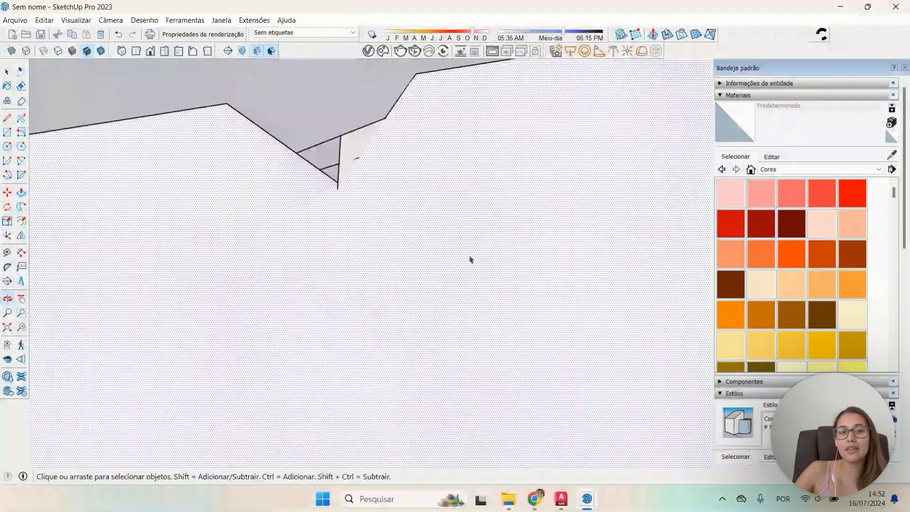
{"action": "middle_click_drag", "start_coordinate": [471, 257], "coordinate": [290, 180]}
Draw further connecting lines between the upper line, the notch's side edge and its tip to fill the gap with triangular faces.
{"action": "key", "text": "l"}
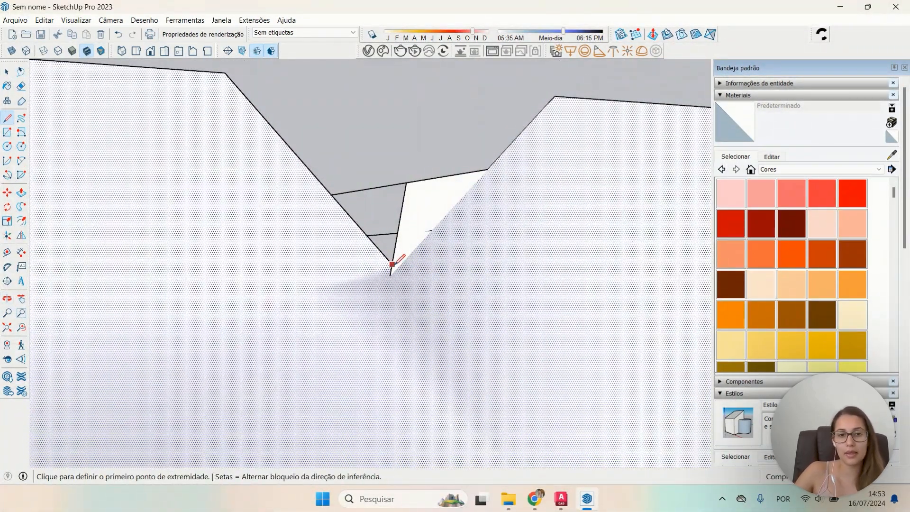
{"action": "left_click", "coordinate": [390, 274]}
{"action": "left_click", "coordinate": [369, 190]}
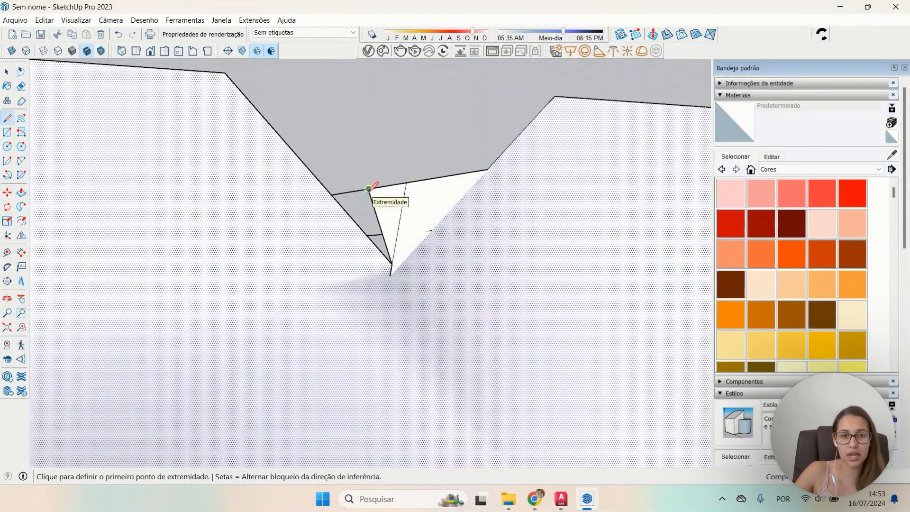
{"action": "left_click", "coordinate": [369, 190]}
{"action": "left_click", "coordinate": [349, 215]}
{"action": "left_click", "coordinate": [358, 202]}
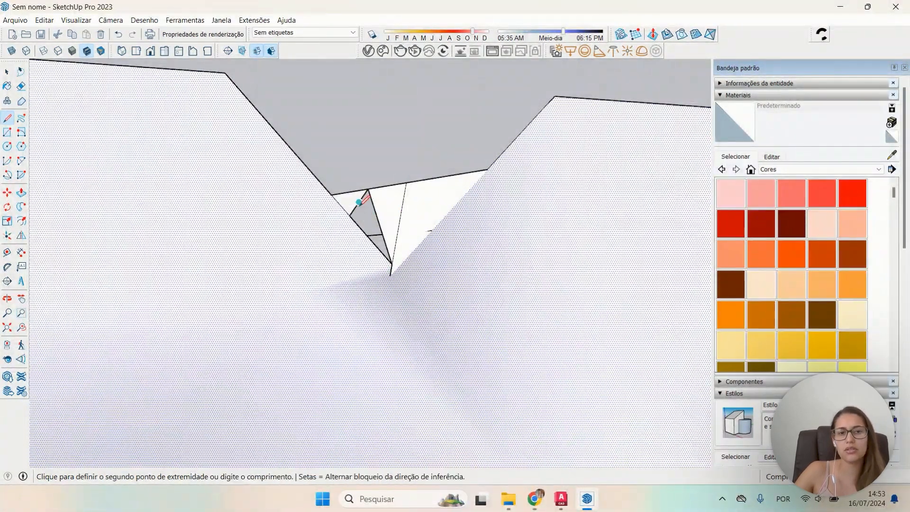
{"action": "left_click", "coordinate": [379, 250]}
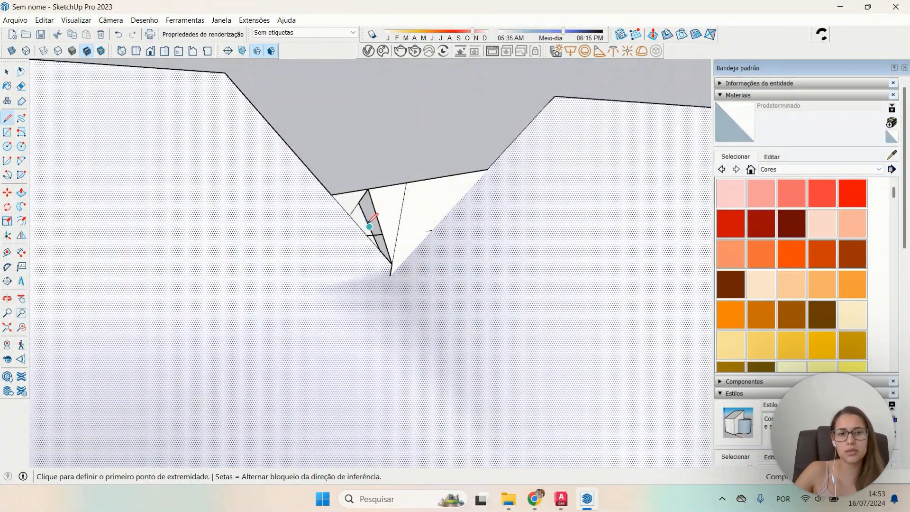
{"action": "left_click", "coordinate": [368, 189]}
{"action": "left_click", "coordinate": [380, 250]}
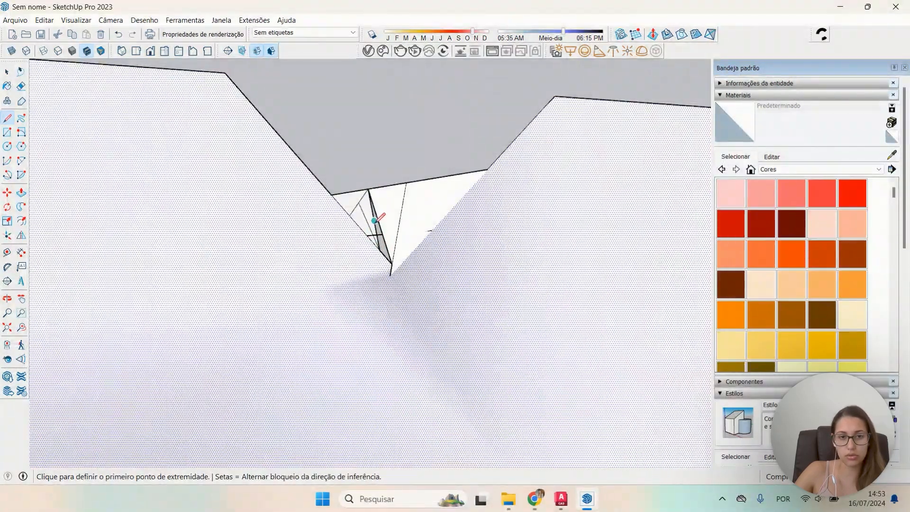
Delete the extra edge between the new triangular faces in the notch.
{"action": "key", "text": "space"}
{"action": "left_click", "coordinate": [361, 209]}
{"action": "key", "text": "Delete"}
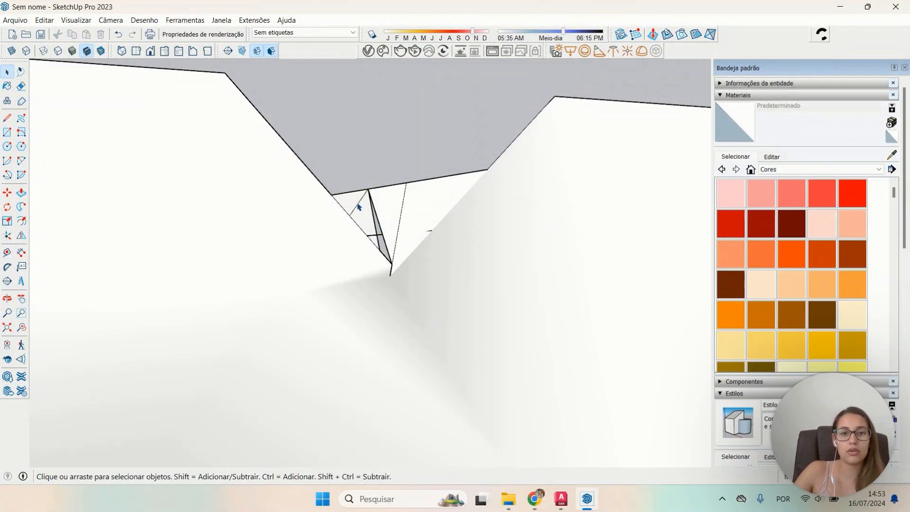
{"action": "scroll", "coordinate": [385, 230], "scroll_direction": "down", "scroll_amount": 2}
{"action": "middle_click_drag", "start_coordinate": [388, 236], "coordinate": [426, 236]}
{"action": "scroll", "coordinate": [426, 235], "scroll_direction": "down", "scroll_amount": 3}
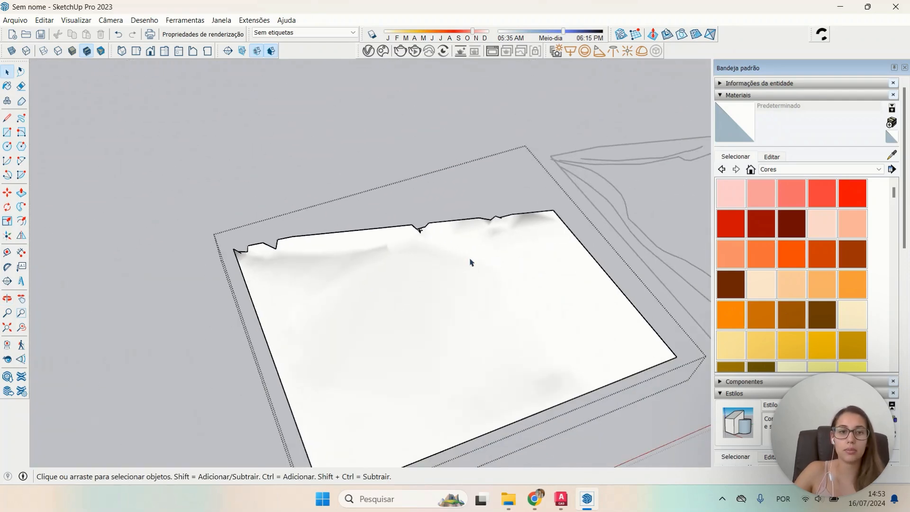
{"action": "middle_click_drag", "start_coordinate": [471, 262], "coordinate": [363, 230]}
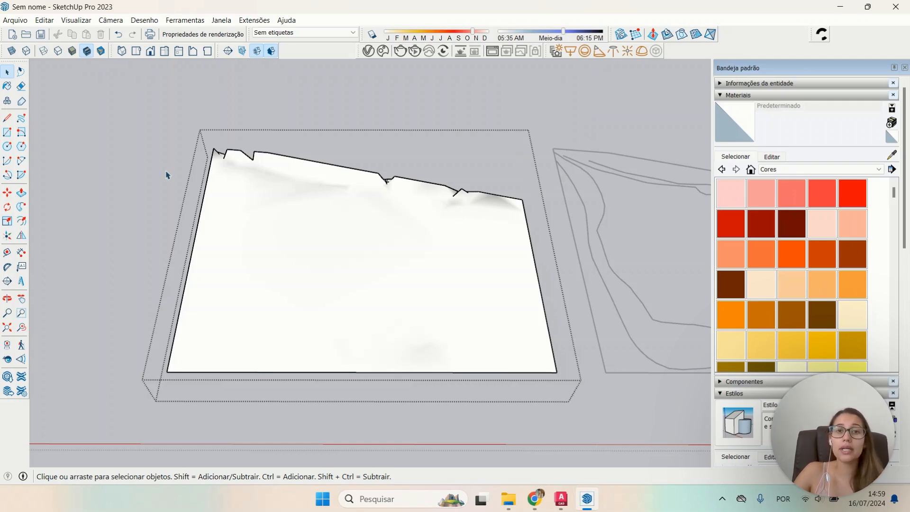
Leave the terrain mesh, draw a rectangle on the ground beside it, and group the rectangle's face and edges.
{"action": "middle_click_drag", "start_coordinate": [341, 345], "coordinate": [323, 459]}
{"action": "middle_click_drag", "start_coordinate": [415, 350], "coordinate": [406, 391]}
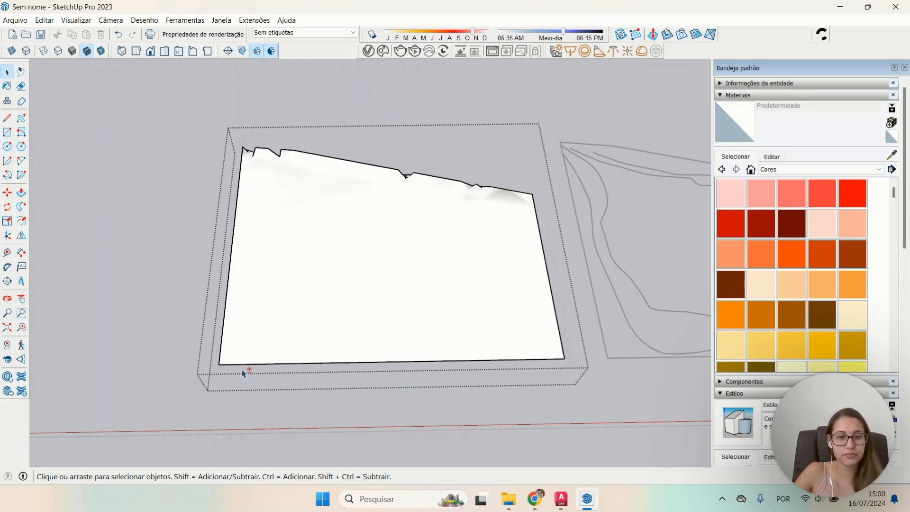
{"action": "middle_click_drag", "start_coordinate": [242, 372], "coordinate": [325, 356]}
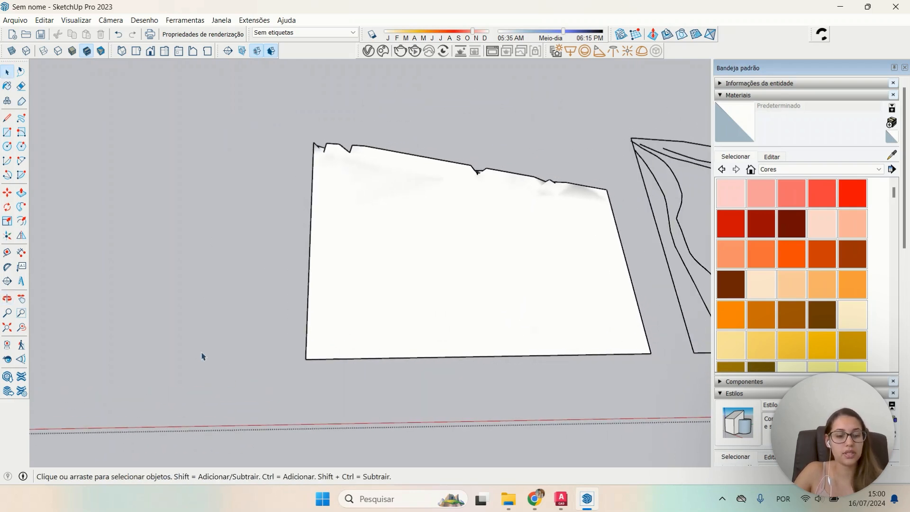
{"action": "middle_click_drag", "start_coordinate": [203, 357], "coordinate": [308, 337]}
{"action": "key", "text": "r"}
{"action": "left_click", "coordinate": [137, 237]}
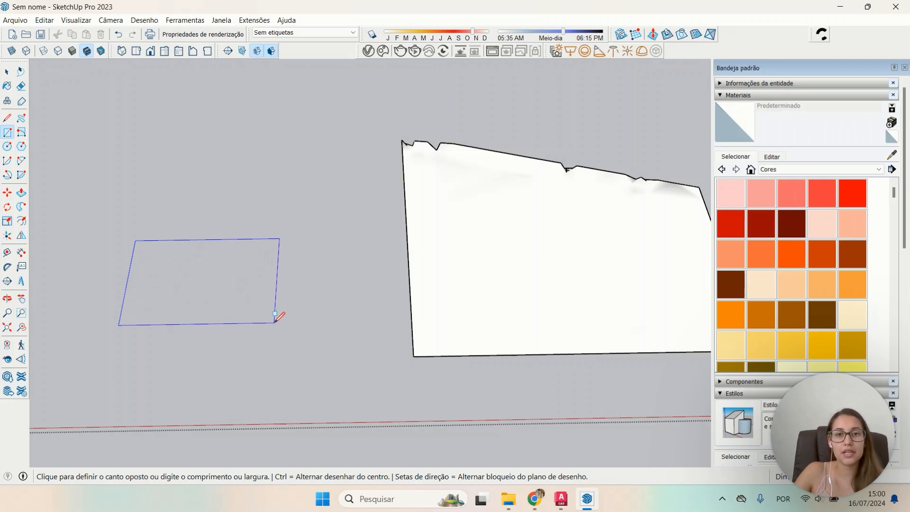
{"action": "left_click", "coordinate": [275, 322]}
{"action": "key", "text": "space"}
{"action": "left_click", "coordinate": [237, 303]}
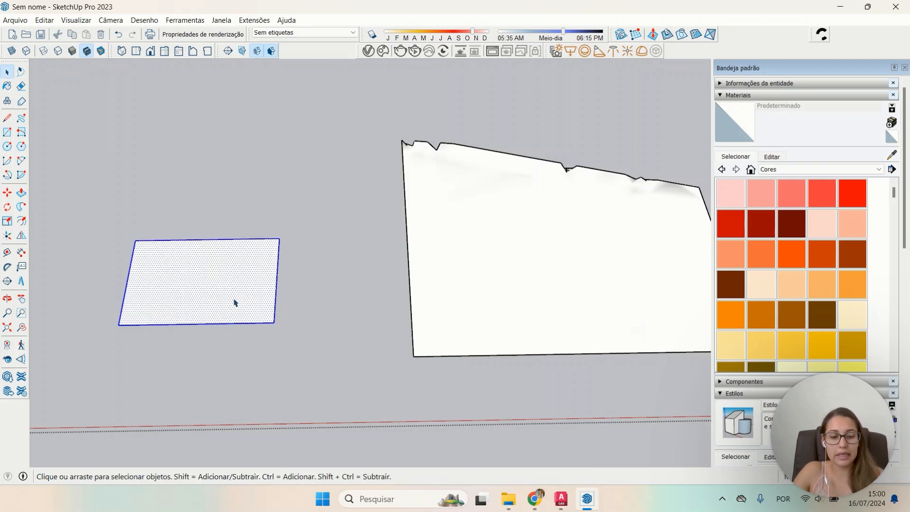
{"action": "key", "text": "ctrl+g"}
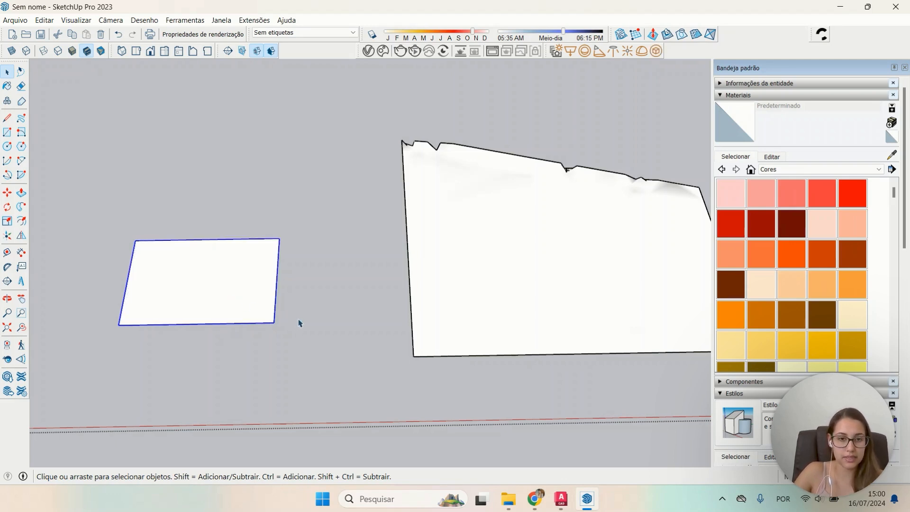
Move the rectangle group by its corner onto the middle of the terrain mesh.
{"action": "middle_click_drag", "start_coordinate": [299, 322], "coordinate": [214, 326], "text": "shift"}
{"action": "key", "text": "m"}
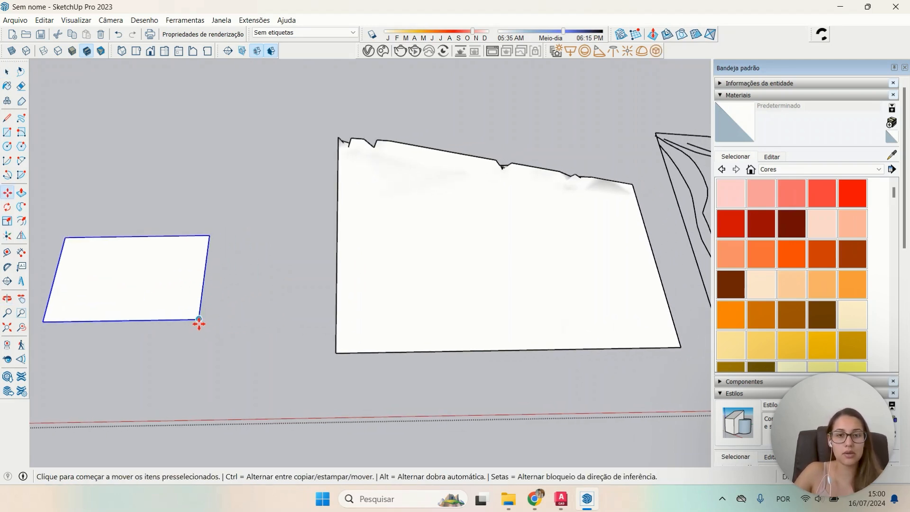
{"action": "left_click", "coordinate": [199, 320]}
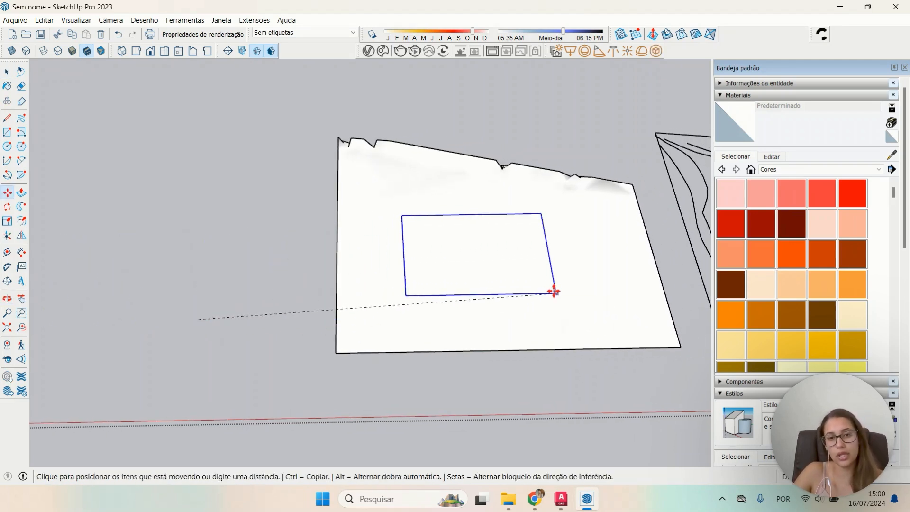
{"action": "left_click", "coordinate": [551, 291]}
{"action": "key", "text": "space"}
Raise the rectangle group along the blue axis until it floats above the terrain.
{"action": "middle_click_drag", "start_coordinate": [427, 298], "coordinate": [370, 284], "text": "shift"}
{"action": "key", "text": "m"}
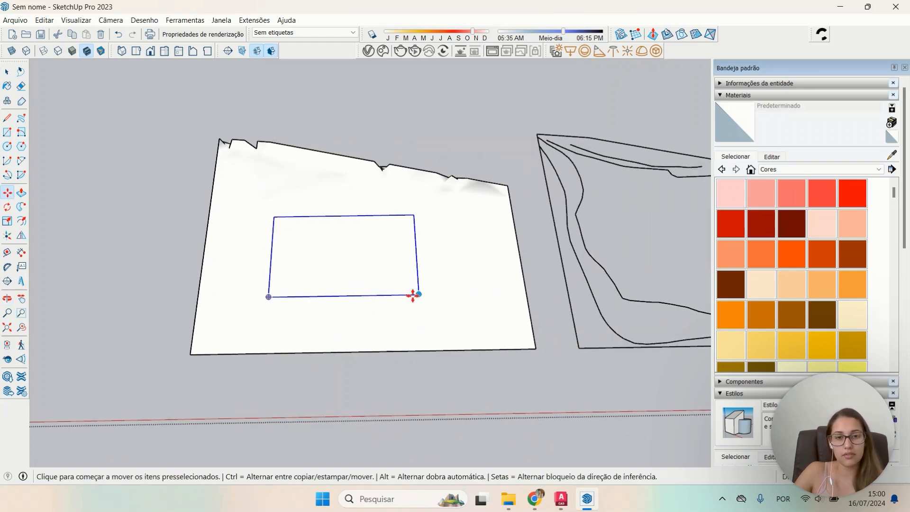
{"action": "left_click", "coordinate": [419, 295]}
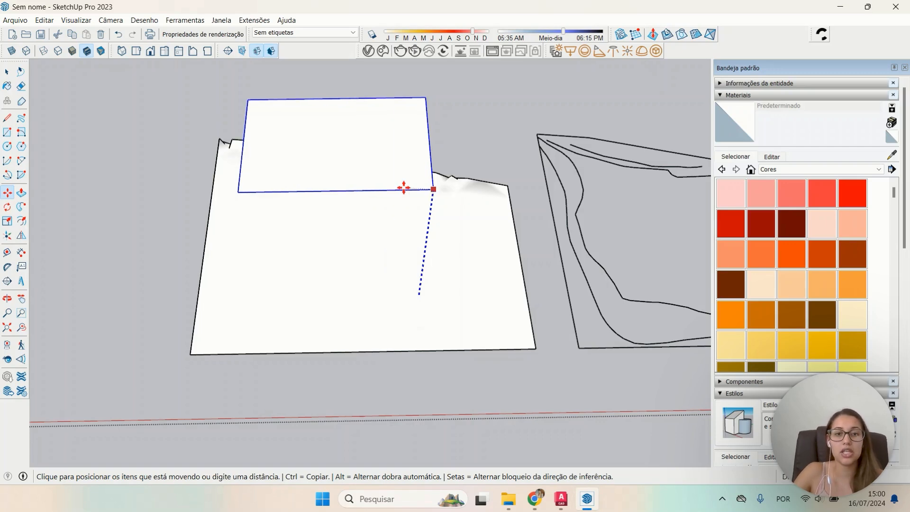
{"action": "key", "text": "Escape"}
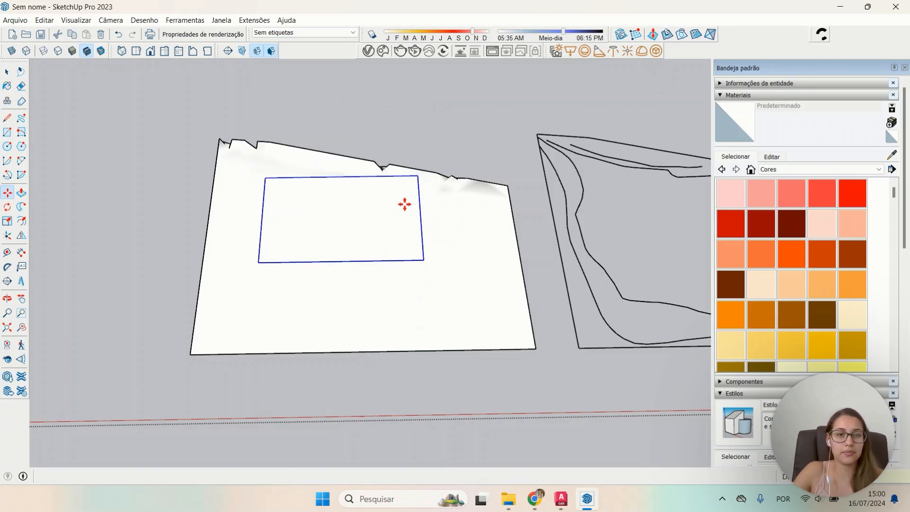
{"action": "key", "text": "space"}
{"action": "middle_click_drag", "start_coordinate": [404, 347], "coordinate": [350, 346]}
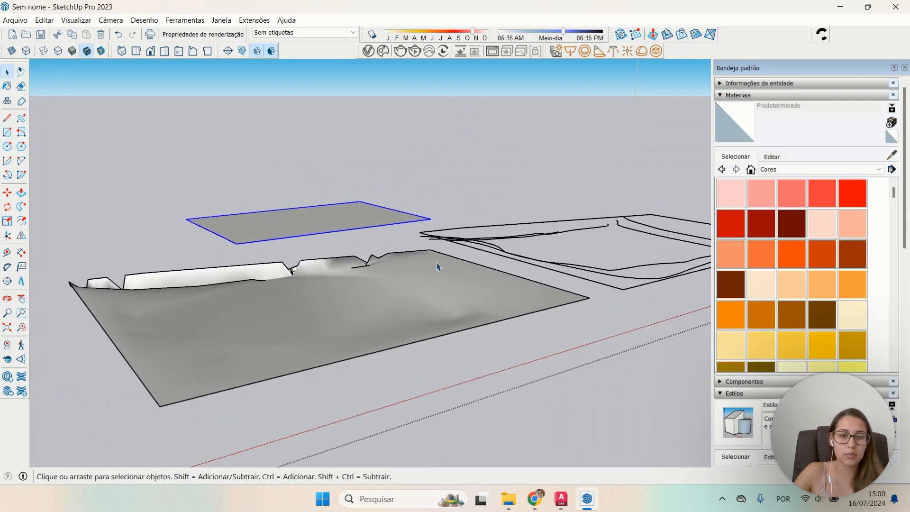
{"action": "middle_click_drag", "start_coordinate": [436, 264], "coordinate": [428, 316]}
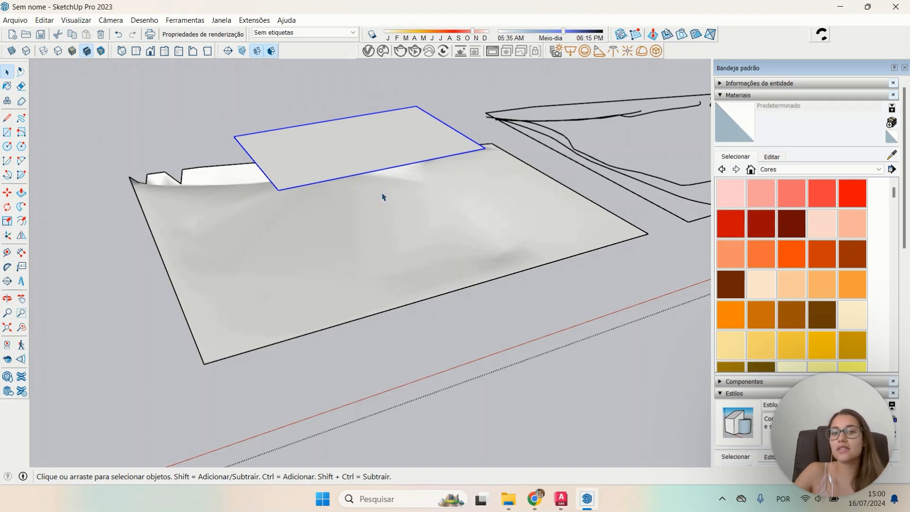
{"action": "middle_click_drag", "start_coordinate": [383, 196], "coordinate": [483, 249]}
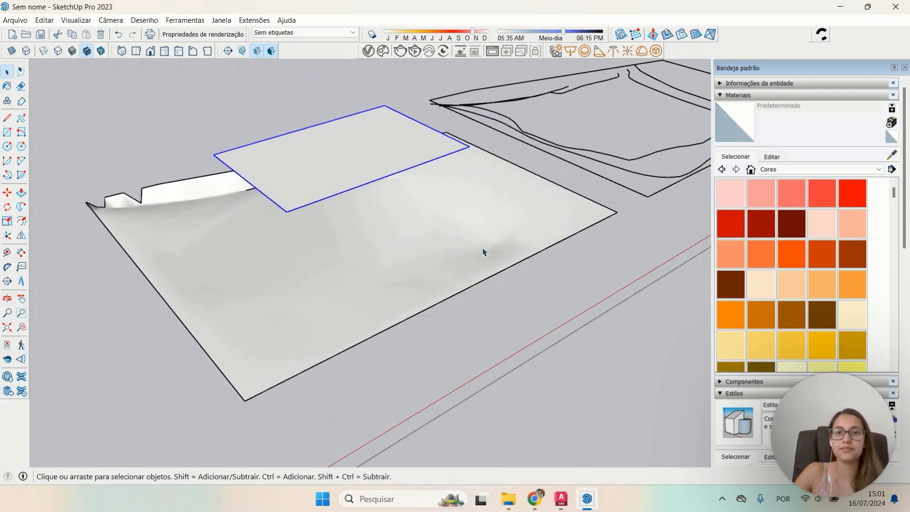
Stamp the floating rectangle onto the terrain mesh with a narrow sloped border and set the flat platform's elevation.
{"action": "left_click", "coordinate": [667, 35]}
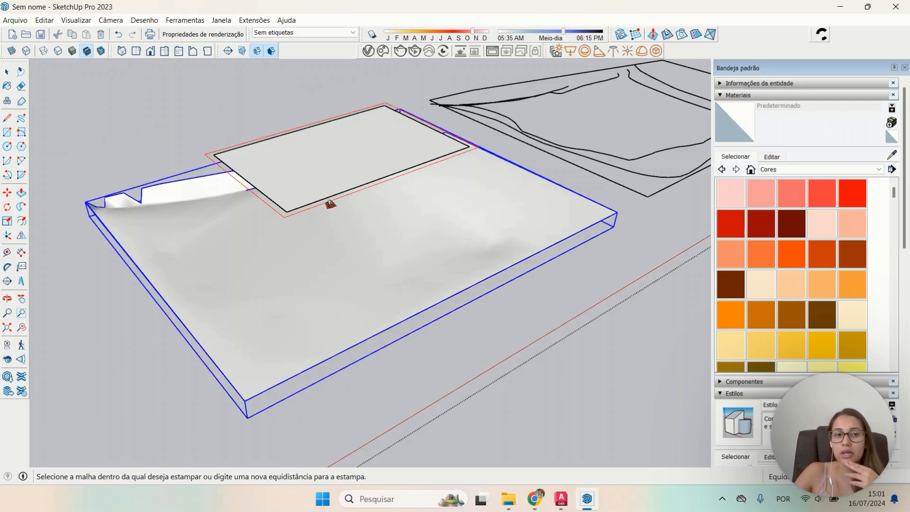
{"action": "left_click", "coordinate": [667, 33]}
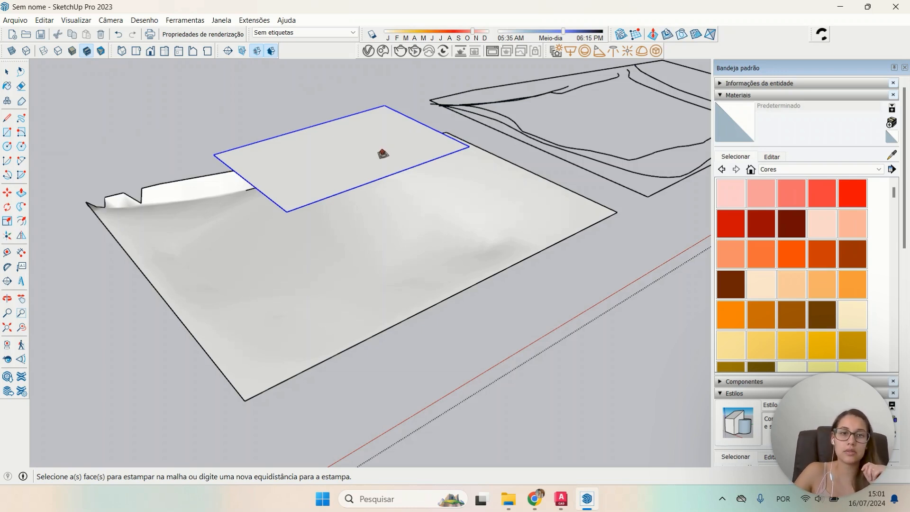
{"action": "left_click", "coordinate": [382, 153]}
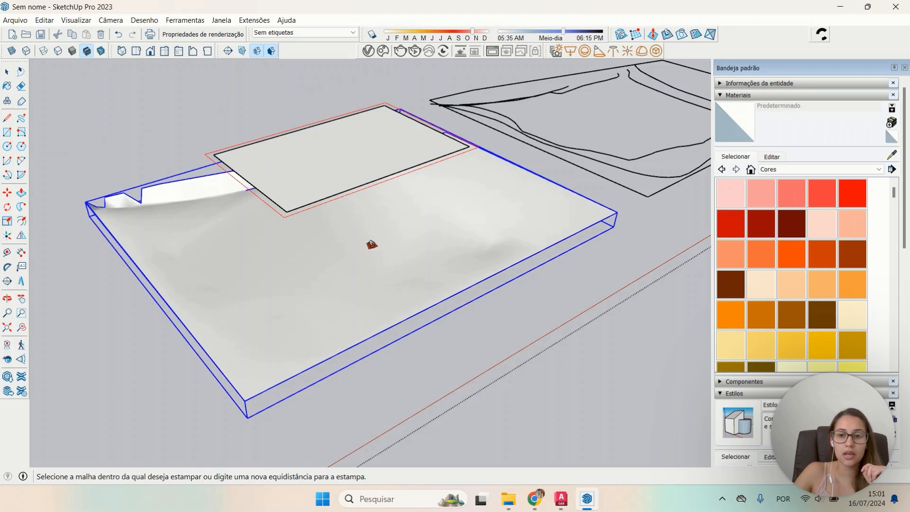
{"action": "left_click", "coordinate": [371, 245]}
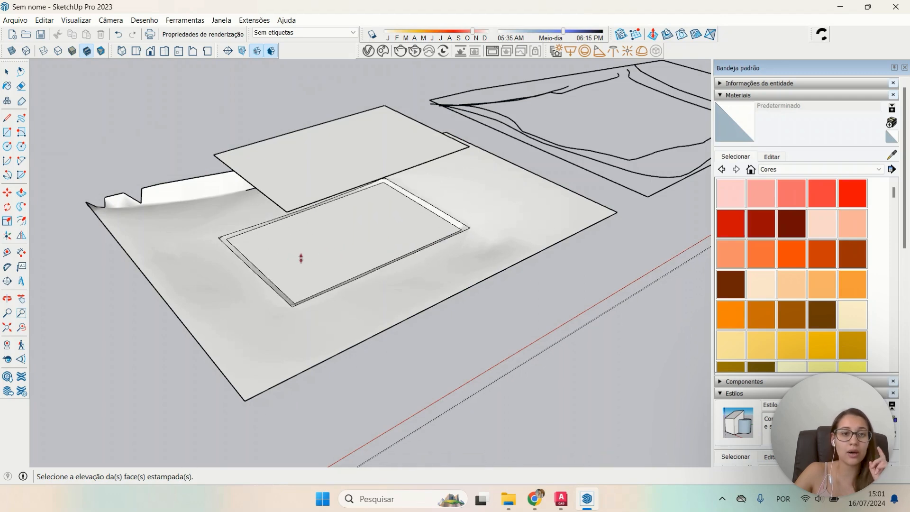
{"action": "middle_click_drag", "start_coordinate": [212, 260], "coordinate": [154, 197]}
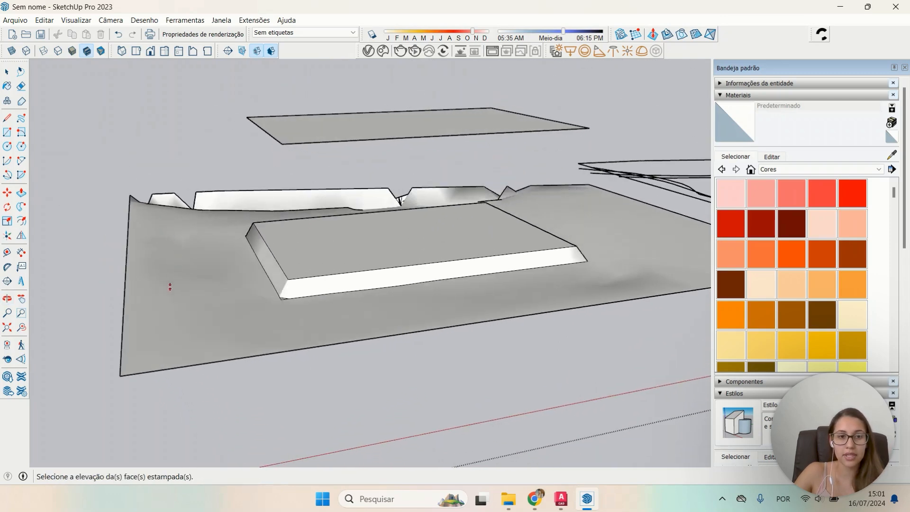
{"action": "middle_click_drag", "start_coordinate": [158, 305], "coordinate": [192, 392]}
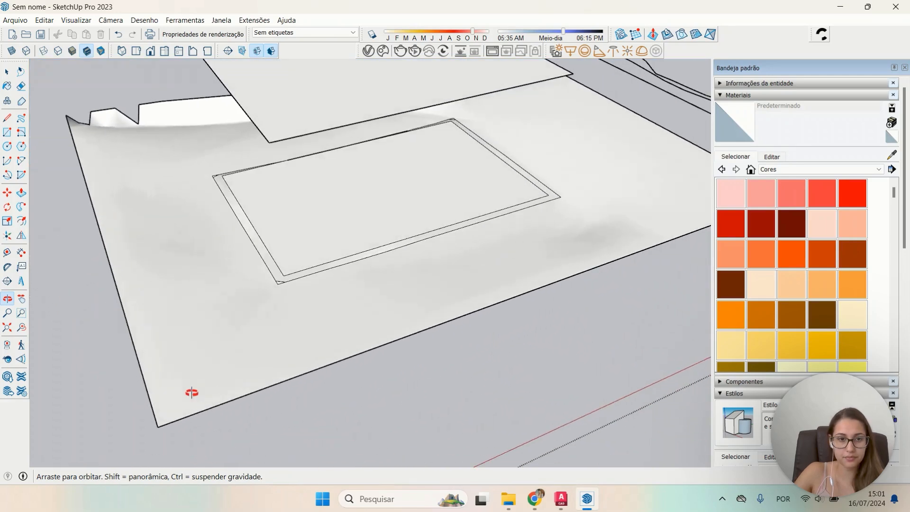
{"action": "left_click", "coordinate": [152, 280]}
{"action": "key", "text": "space"}
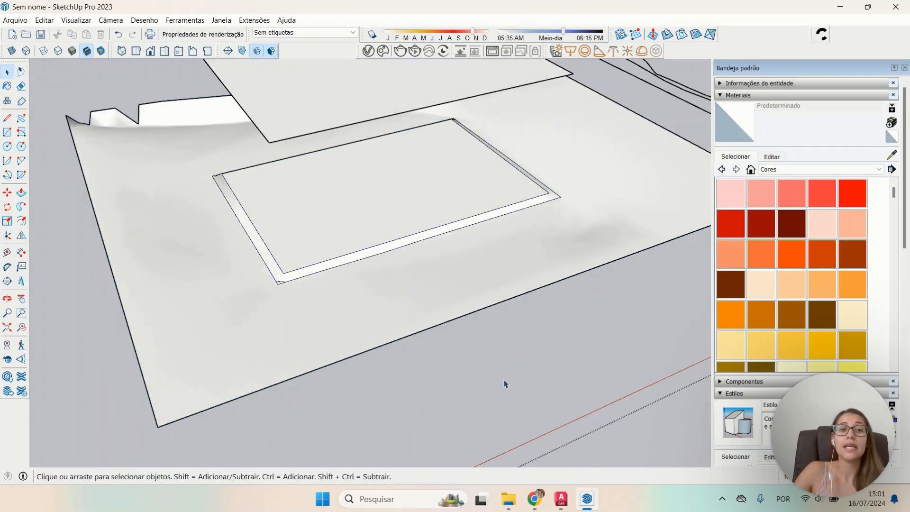
Check the stamped platform's height and sloped border from several angles, and undo the stamp.
{"action": "middle_click_drag", "start_coordinate": [443, 355], "coordinate": [415, 357]}
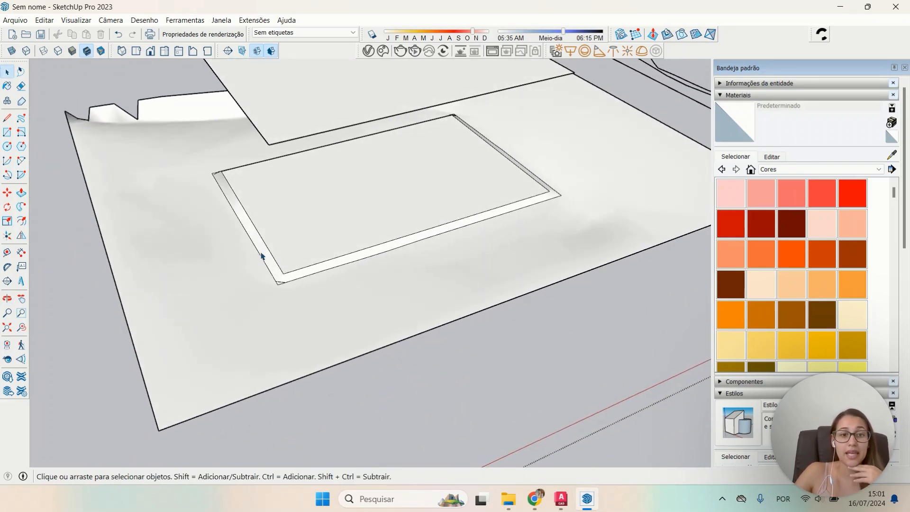
{"action": "middle_click_drag", "start_coordinate": [362, 270], "coordinate": [244, 218]}
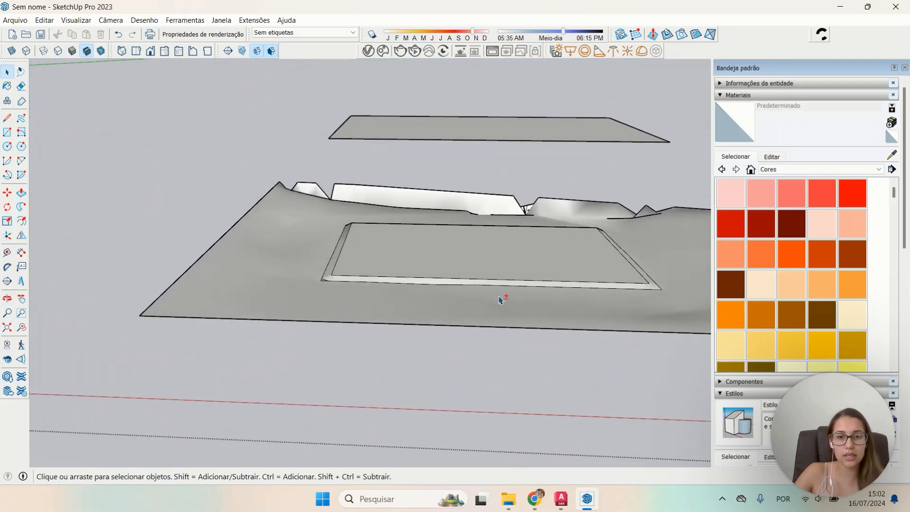
{"action": "middle_click_drag", "start_coordinate": [502, 298], "coordinate": [524, 335]}
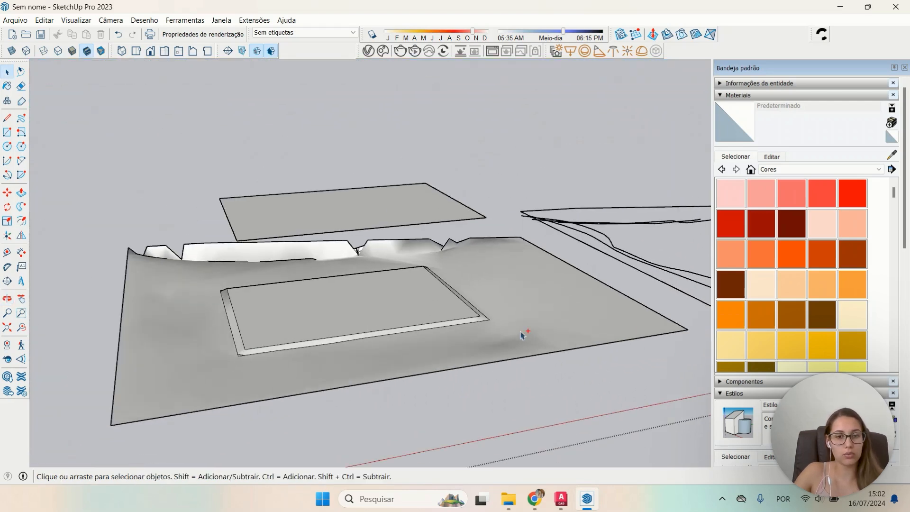
{"action": "middle_click_drag", "start_coordinate": [467, 319], "coordinate": [501, 318]}
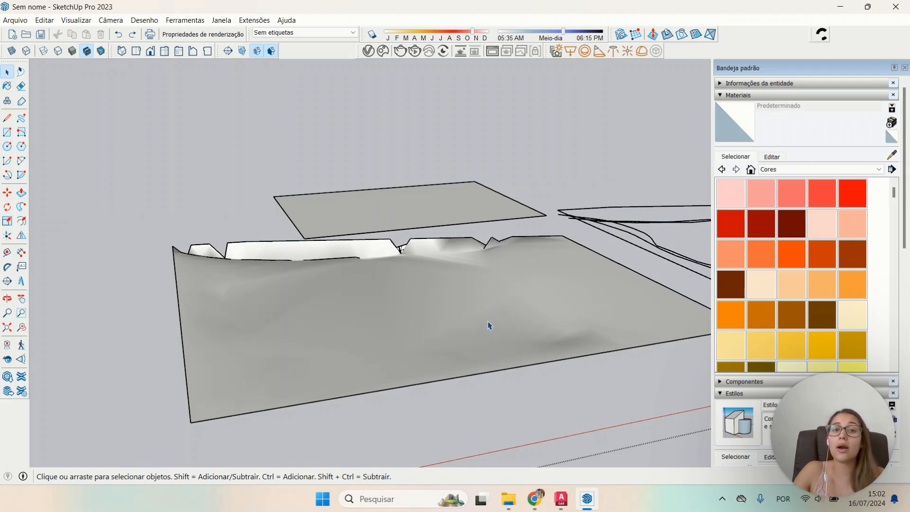
{"action": "middle_click_drag", "start_coordinate": [475, 321], "coordinate": [518, 314]}
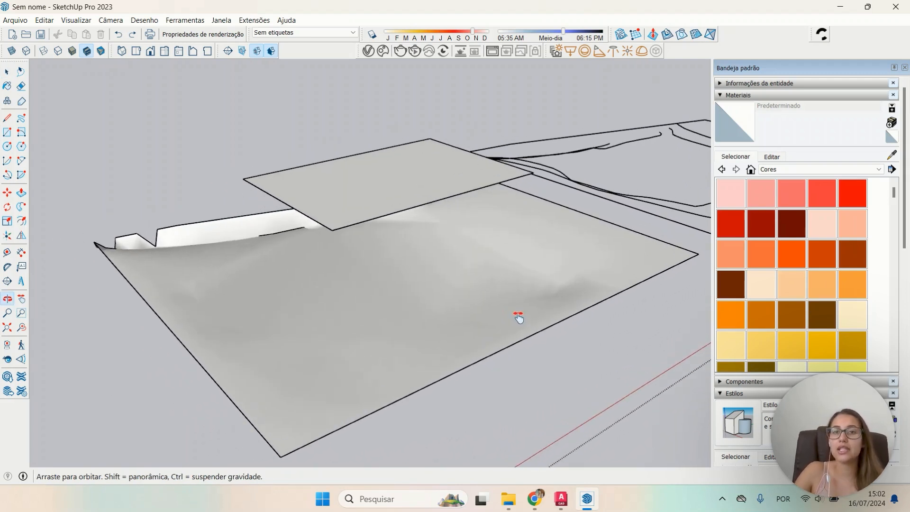
Stamp the floating rectangle onto the terrain mesh with a much wider offset and set the platform's elevation close to the ground.
{"action": "left_click", "coordinate": [666, 35]}
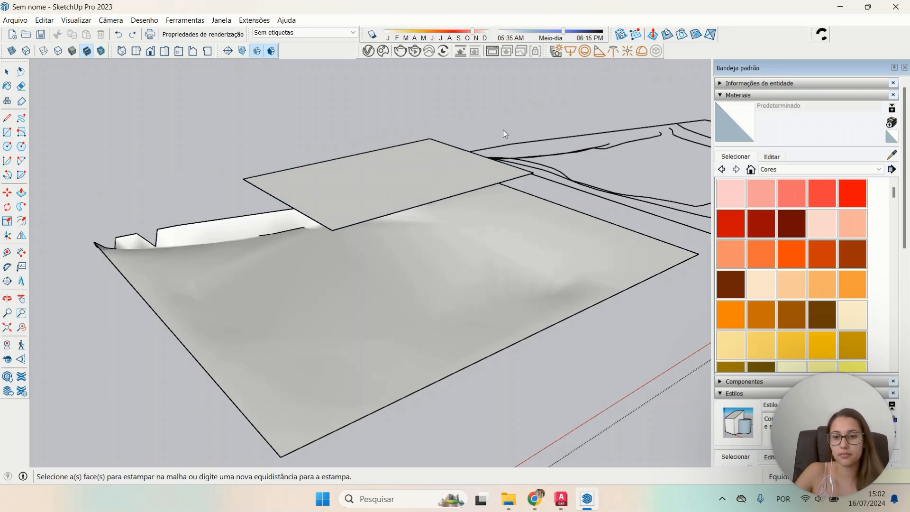
{"action": "left_click", "coordinate": [408, 199]}
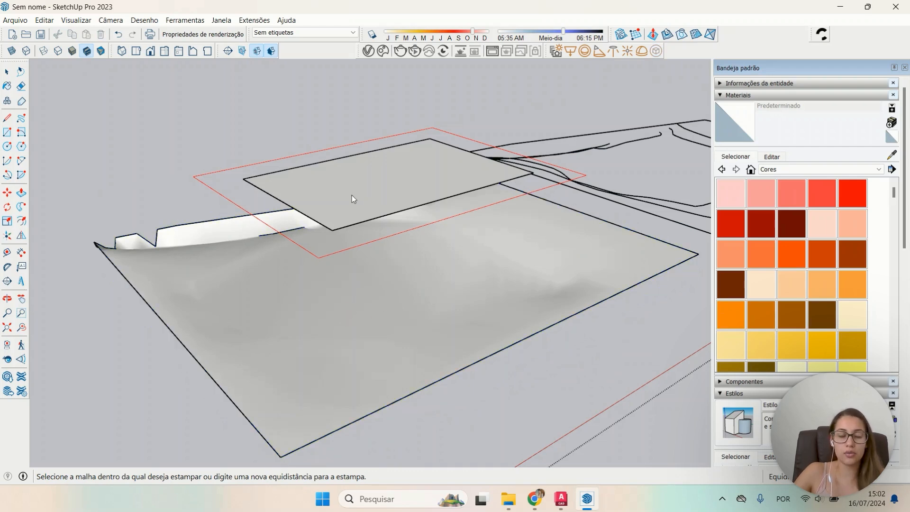
{"action": "left_click", "coordinate": [351, 322]}
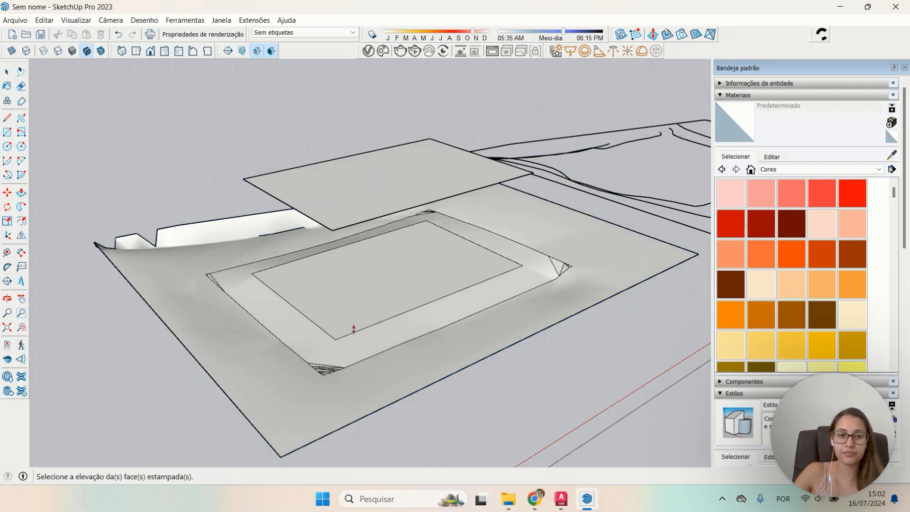
{"action": "left_click", "coordinate": [476, 342]}
{"action": "key", "text": "space"}
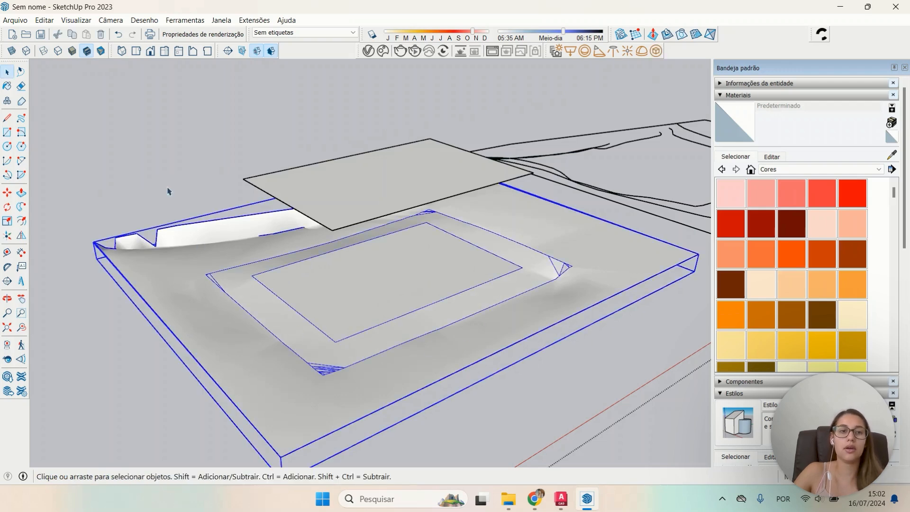
{"action": "left_click", "coordinate": [166, 195]}
Move the floating rectangle group along the red axis until it is clear of the stamped platform.
{"action": "middle_click_drag", "start_coordinate": [496, 326], "coordinate": [412, 333]}
{"action": "scroll", "coordinate": [287, 309], "scroll_direction": "up", "scroll_amount": 2}
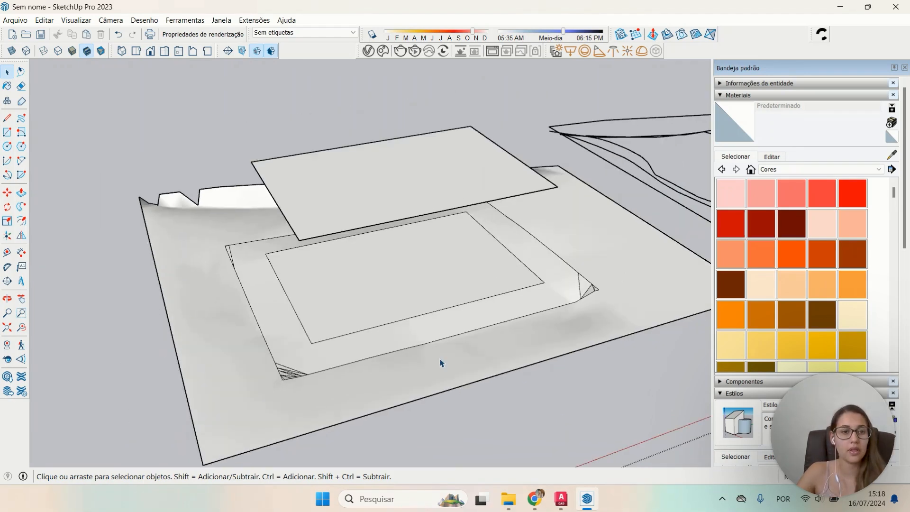
{"action": "middle_click_drag", "start_coordinate": [441, 366], "coordinate": [404, 217]}
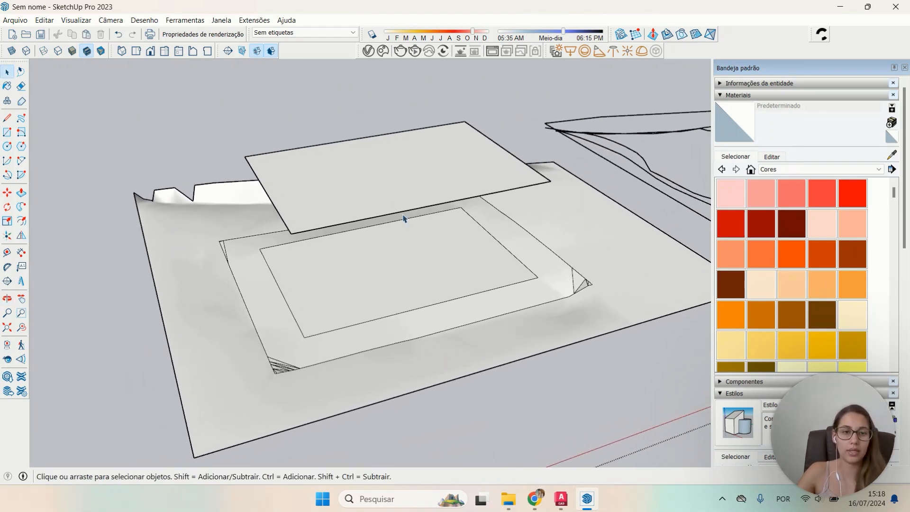
{"action": "left_click", "coordinate": [365, 205]}
{"action": "key", "text": "m"}
{"action": "left_click", "coordinate": [422, 146]}
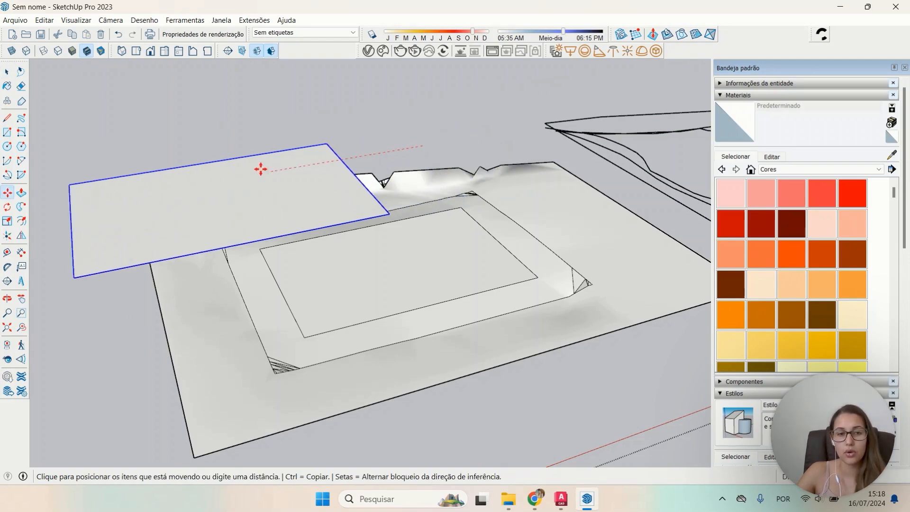
{"action": "left_click", "coordinate": [142, 210]}
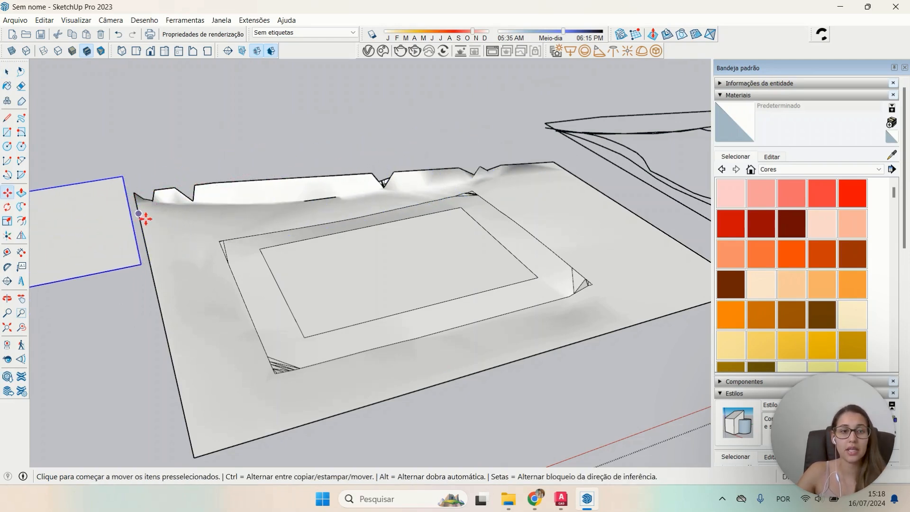
{"action": "key", "text": "space"}
Draw a small rectangle on the empty ground beside the terrain.
{"action": "middle_click_drag", "start_coordinate": [584, 319], "coordinate": [553, 334]}
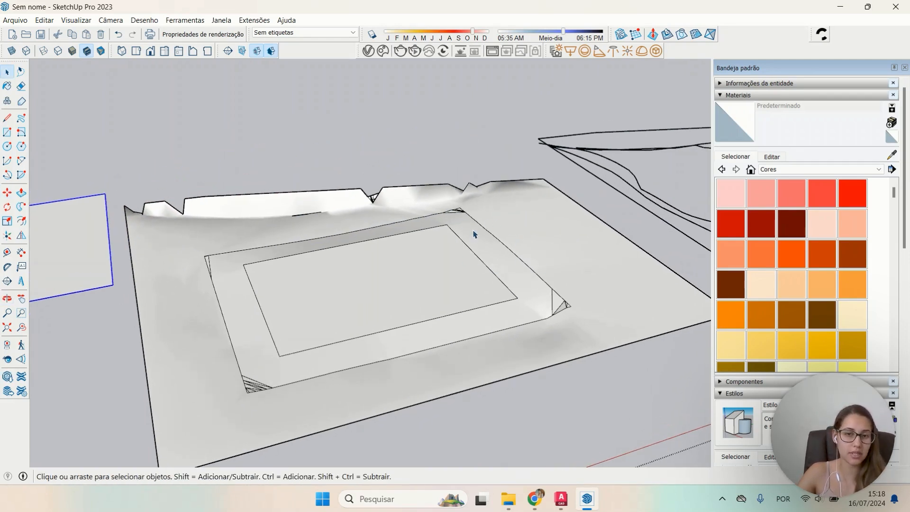
{"action": "mouse_move", "coordinate": [471, 268]}
{"action": "middle_mouse_down"}
{"action": "mouse_move", "coordinate": [454, 256]}
{"action": "mouse_move", "coordinate": [502, 199]}
{"action": "mouse_move", "coordinate": [492, 249]}
{"action": "mouse_move", "coordinate": [465, 255]}
{"action": "middle_mouse_up"}
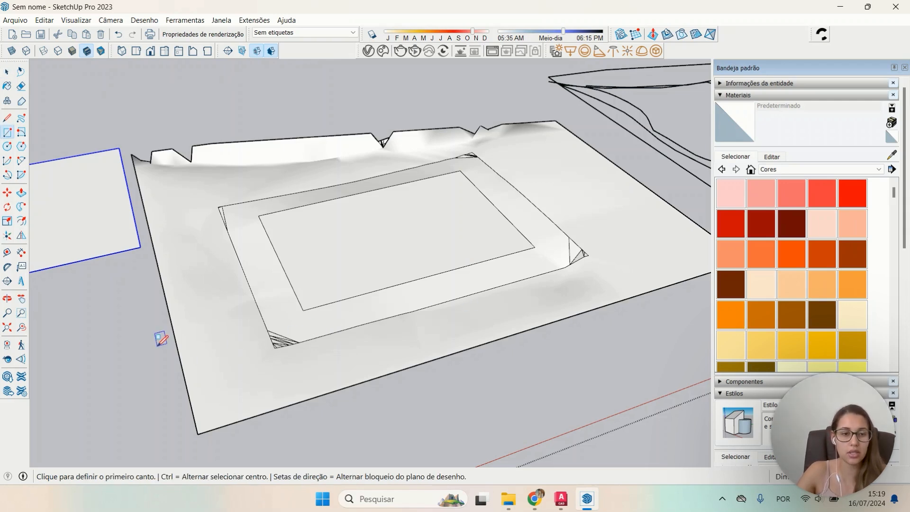
{"action": "middle_click_drag", "start_coordinate": [161, 338], "coordinate": [246, 314], "text": "shift"}
{"action": "left_click", "coordinate": [251, 317]}
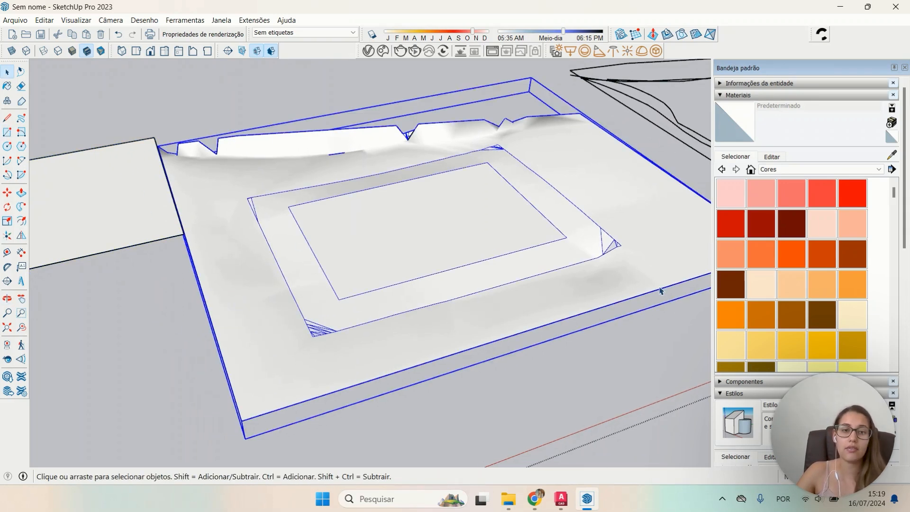
{"action": "middle_click_drag", "start_coordinate": [270, 309], "coordinate": [501, 238], "text": "shift"}
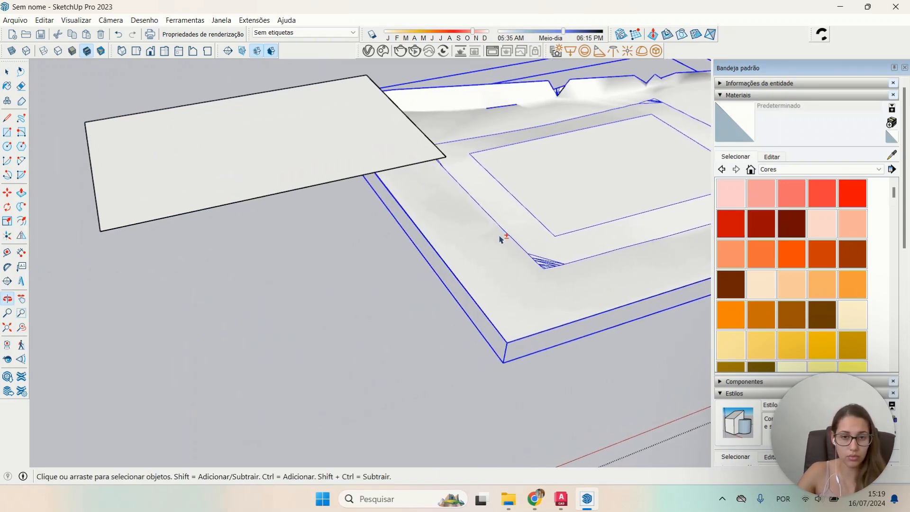
{"action": "left_click", "coordinate": [318, 320]}
{"action": "middle_click_drag", "start_coordinate": [319, 320], "coordinate": [260, 309]}
{"action": "key", "text": "r"}
{"action": "left_click", "coordinate": [184, 147]}
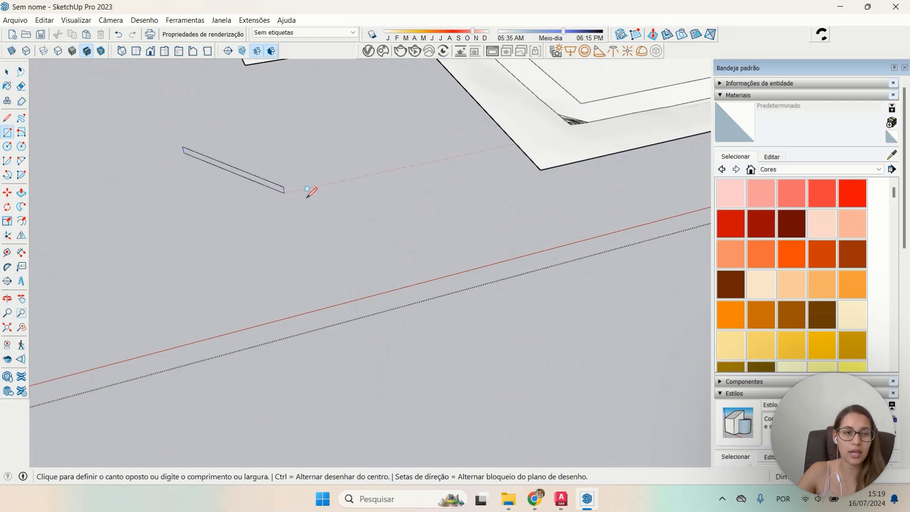
{"action": "left_click", "coordinate": [280, 187]}
{"action": "key", "text": "space"}
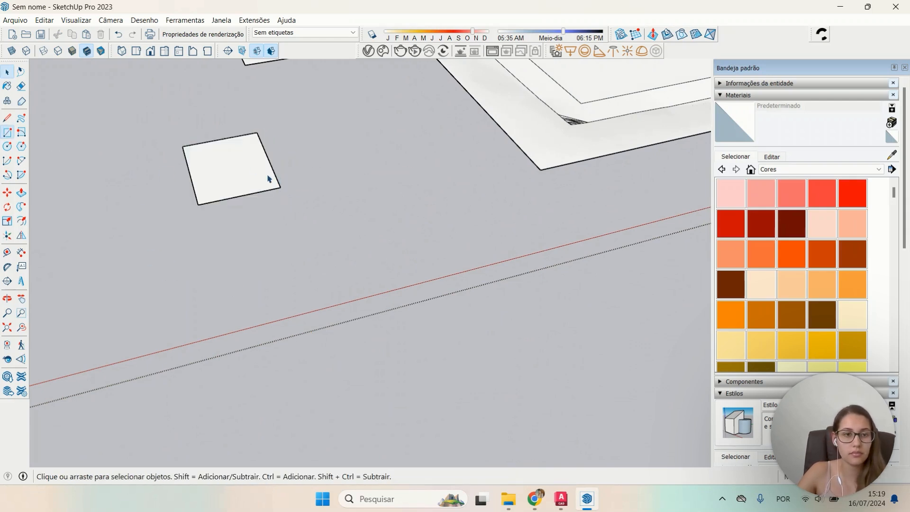
Push/Pull the small rectangle's face upward into a box.
{"action": "middle_click_drag", "start_coordinate": [254, 168], "coordinate": [254, 286], "text": "shift"}
{"action": "left_click", "coordinate": [251, 293]}
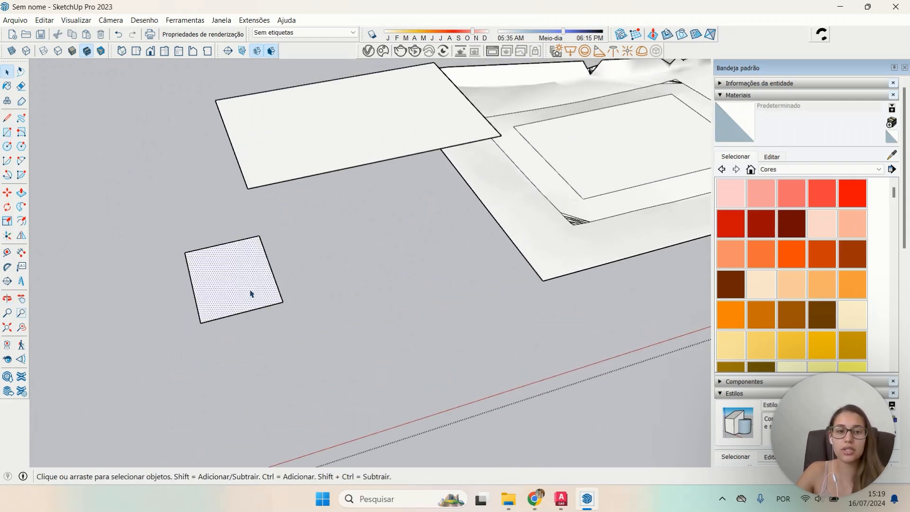
{"action": "key", "text": "p"}
{"action": "left_click", "coordinate": [238, 290]}
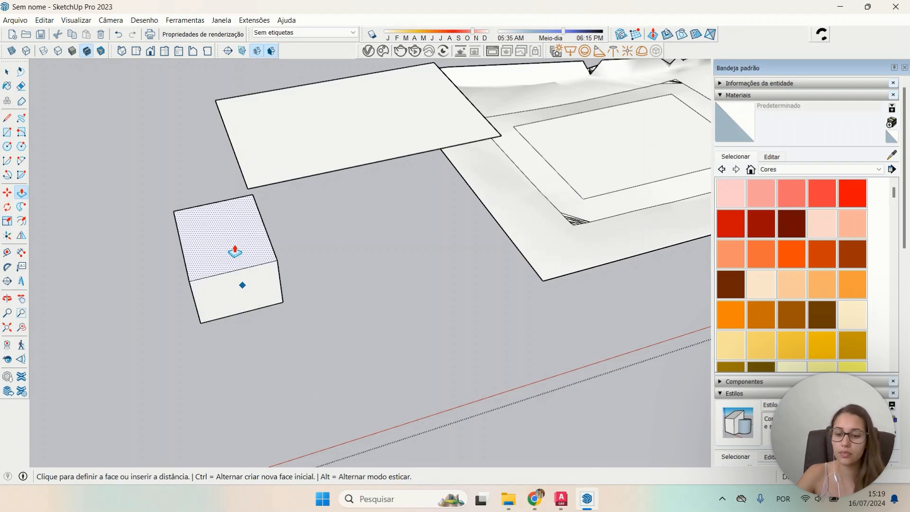
{"action": "left_click", "coordinate": [234, 251]}
{"action": "key", "text": "space"}
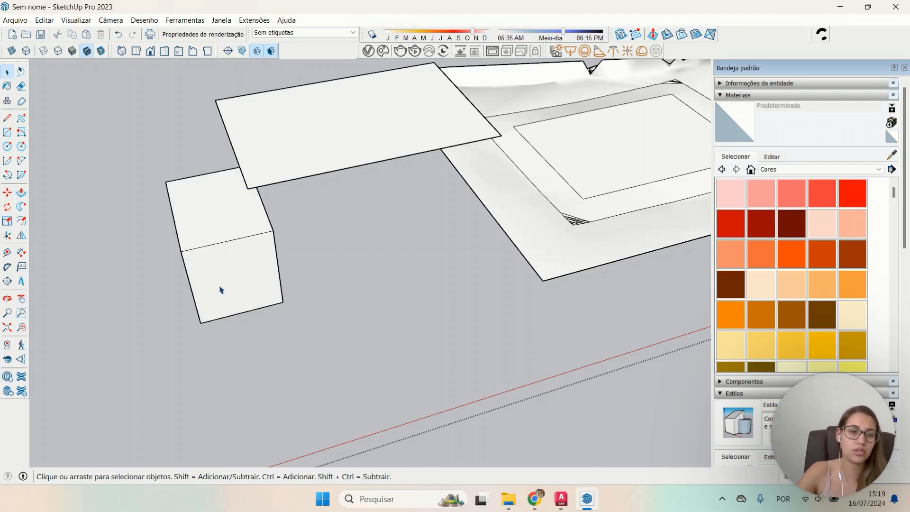
Select the whole box and move it by its lower front corner onto the short edge of the stamped platform.
{"action": "triple_click", "coordinate": [219, 287]}
{"action": "key", "text": "m"}
{"action": "left_click", "coordinate": [200, 323]}
{"action": "middle_click_drag", "start_coordinate": [578, 210], "coordinate": [154, 347], "text": "shift"}
{"action": "scroll", "coordinate": [348, 258], "scroll_direction": "up", "scroll_amount": 5}
{"action": "left_click", "coordinate": [412, 260]}
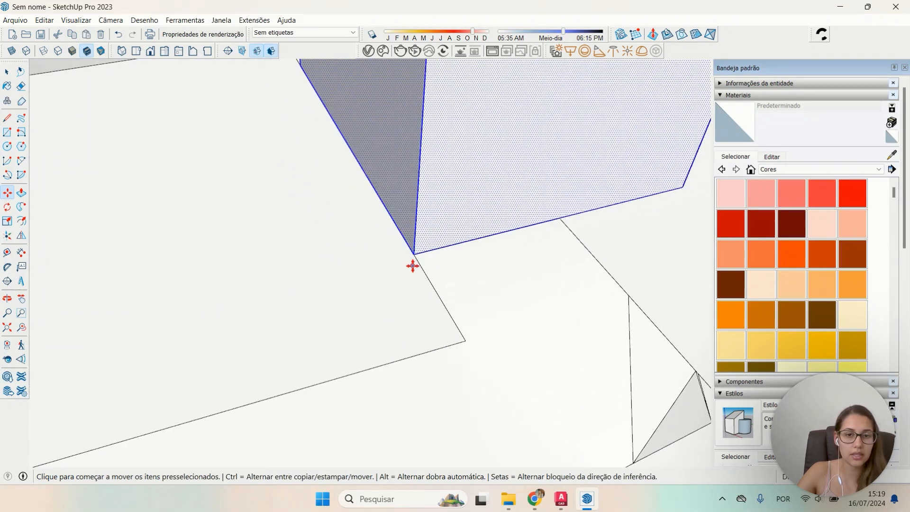
Fine-tune the box's position so its lower corner sits on the platform's short edge line.
{"action": "scroll", "coordinate": [414, 251], "scroll_direction": "up", "scroll_amount": 4}
{"action": "left_click", "coordinate": [409, 202]}
{"action": "left_click", "coordinate": [419, 239]}
{"action": "scroll", "coordinate": [288, 280], "scroll_direction": "down", "scroll_amount": 8}
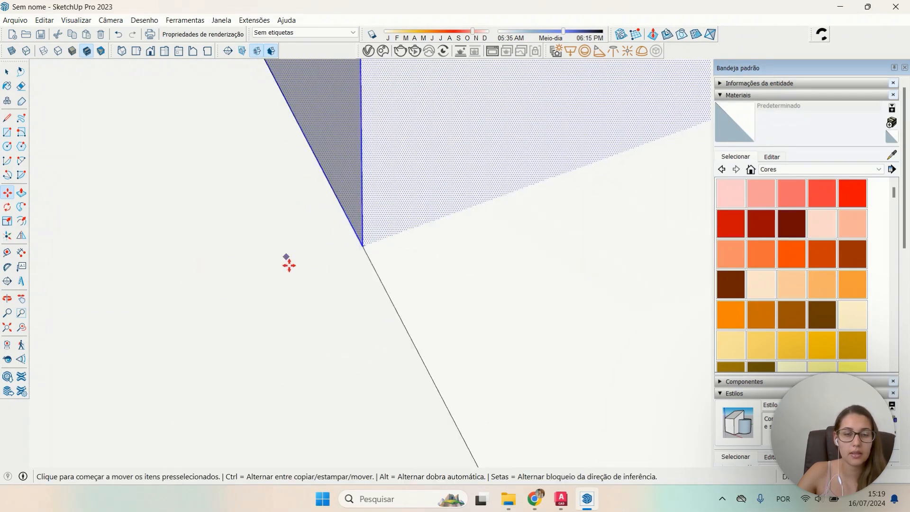
{"action": "left_click", "coordinate": [298, 190]}
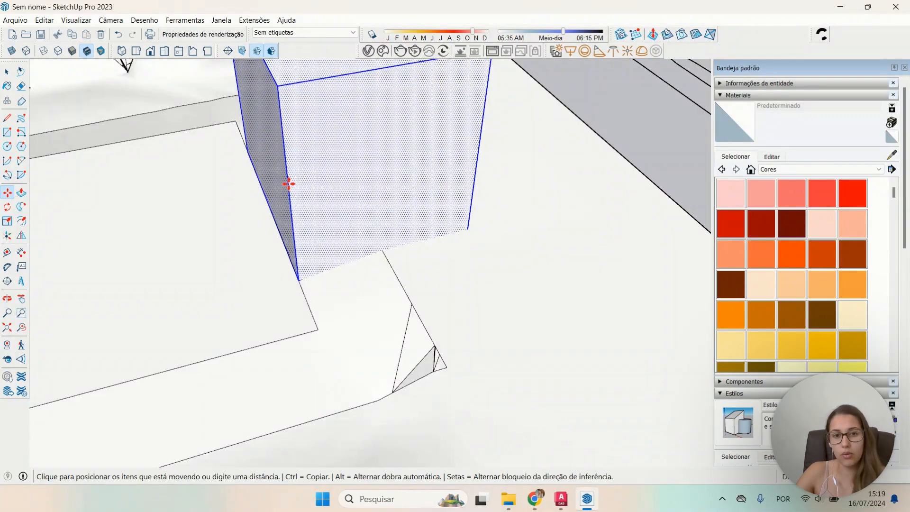
{"action": "left_click", "coordinate": [300, 244]}
{"action": "scroll", "coordinate": [497, 288], "scroll_direction": "down", "scroll_amount": 6}
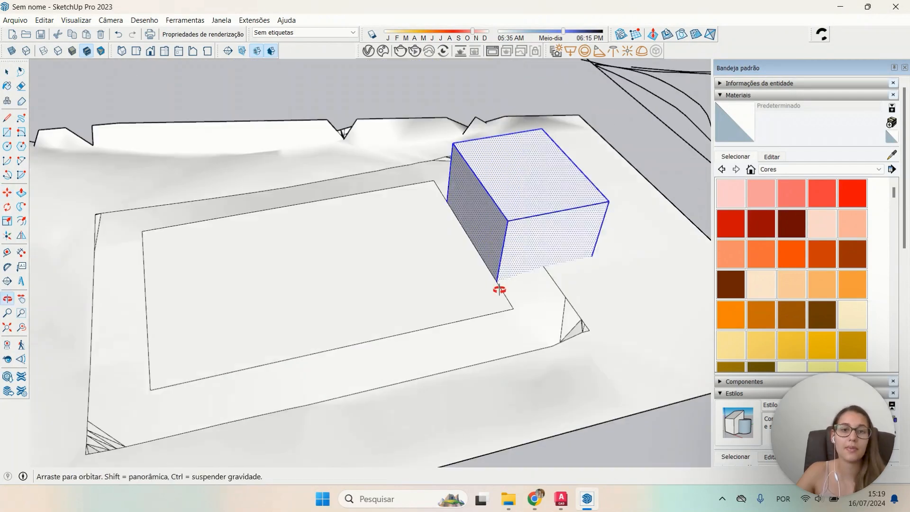
Cut the selected box and paste it in place inside the terrain group.
{"action": "key", "text": "space"}
{"action": "left_click", "coordinate": [44, 20]}
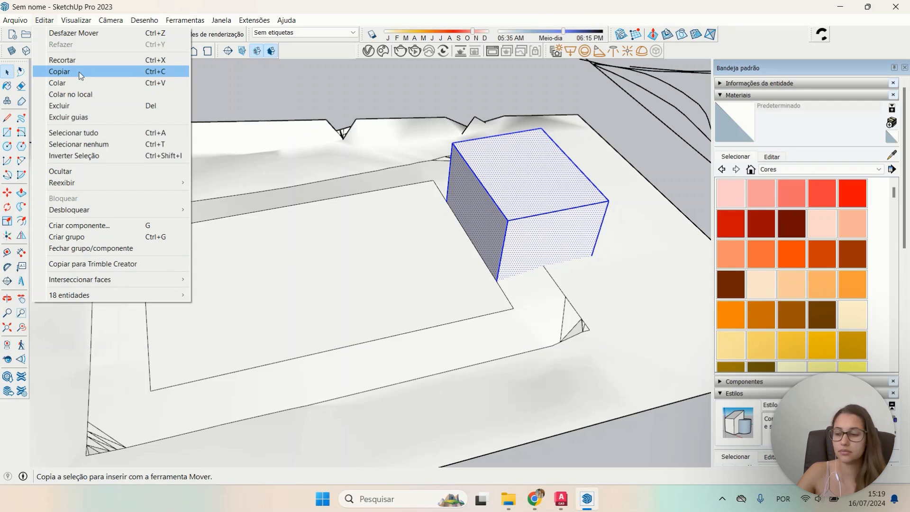
{"action": "left_click", "coordinate": [70, 60]}
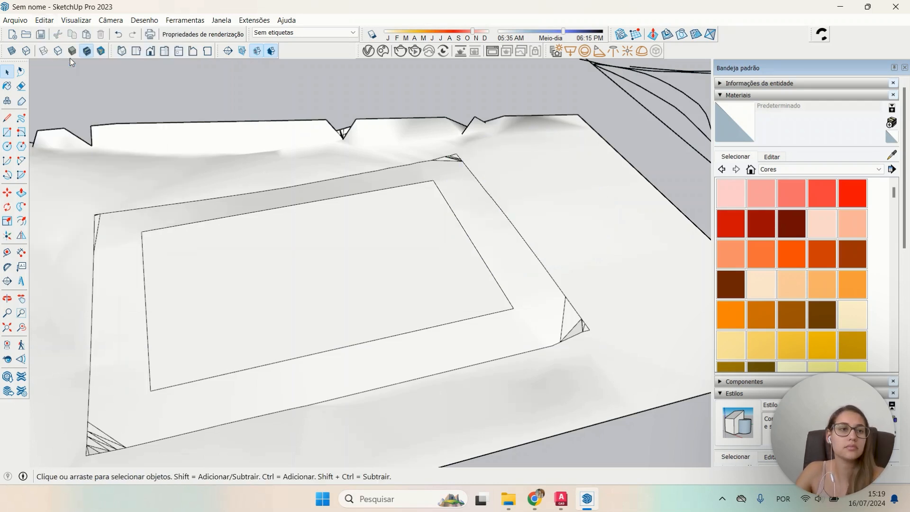
{"action": "double_click", "coordinate": [567, 229]}
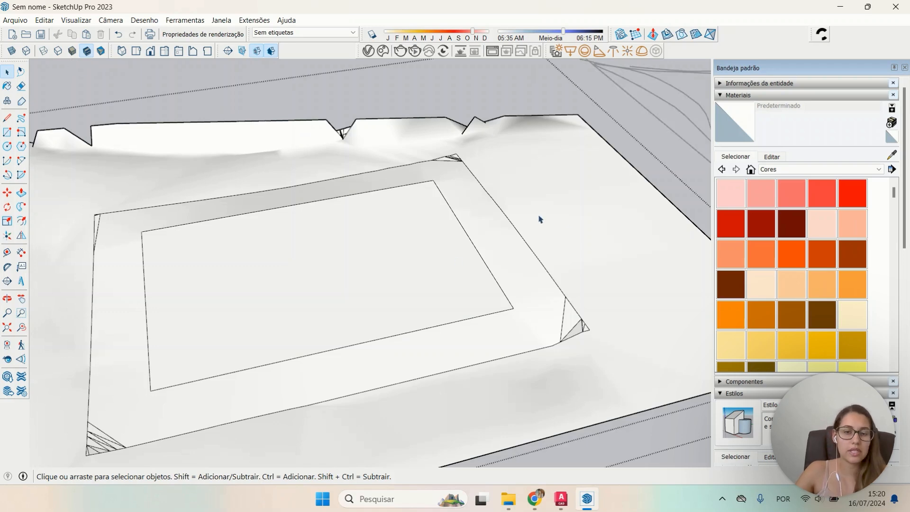
{"action": "left_click", "coordinate": [44, 20]}
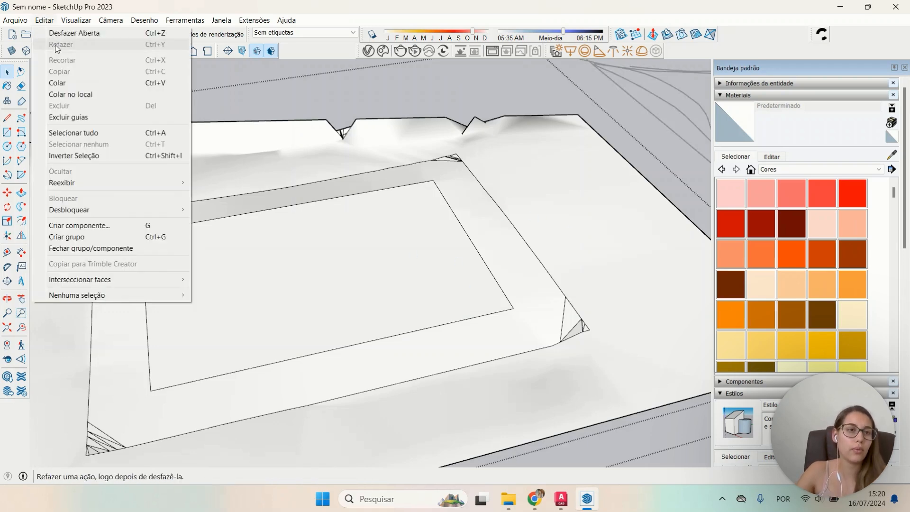
{"action": "left_click", "coordinate": [87, 97]}
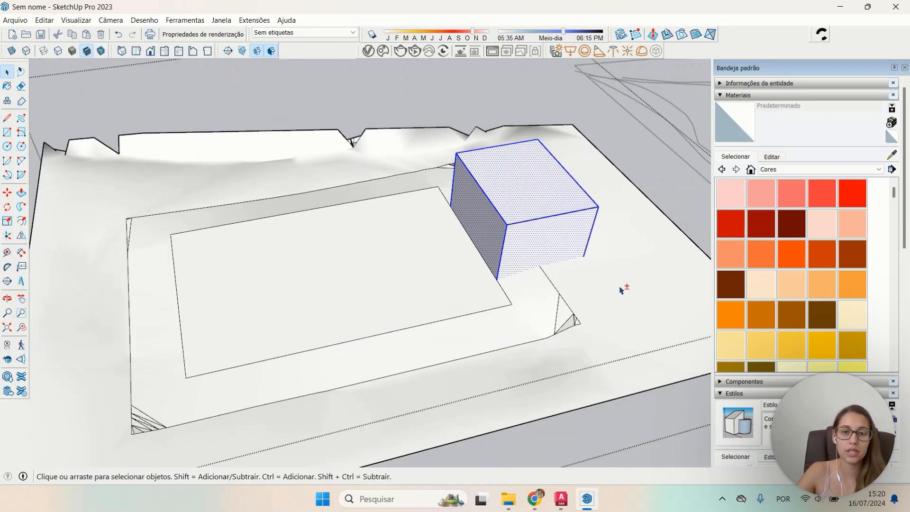
Select the entire terrain mesh around the box and intersect its faces with the model.
{"action": "left_click", "coordinate": [547, 312], "text": "shift"}
{"action": "left_click", "coordinate": [437, 285], "text": "shift"}
{"action": "triple_click", "coordinate": [607, 308], "text": "shift"}
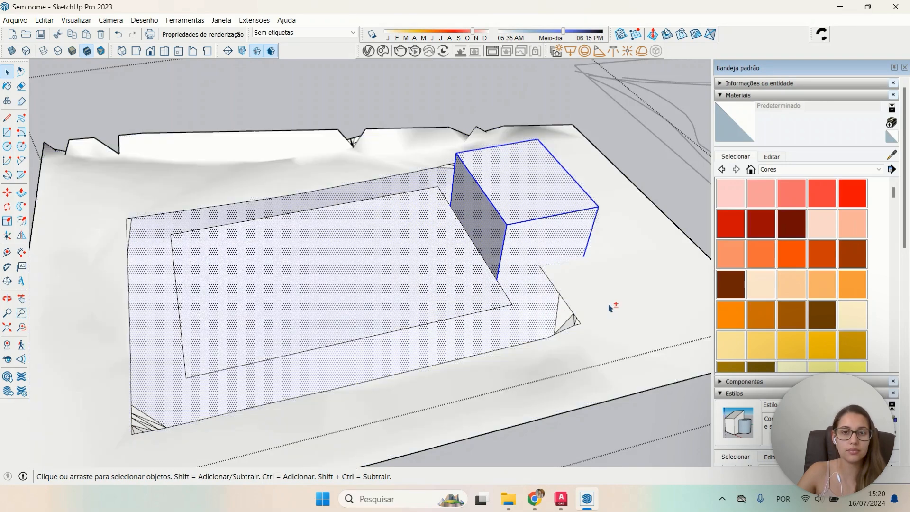
{"action": "triple_click", "coordinate": [530, 221]}
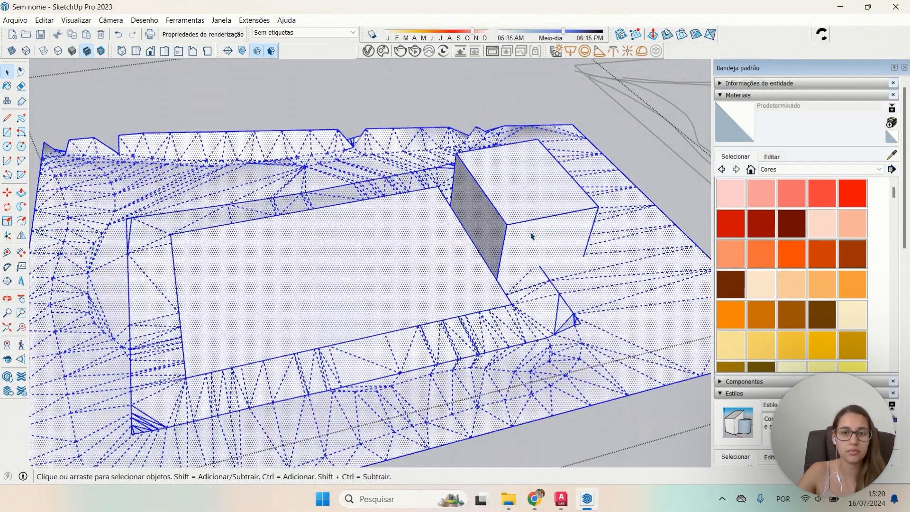
{"action": "right_click", "coordinate": [514, 241]}
{"action": "mouse_move", "coordinate": [585, 341]}
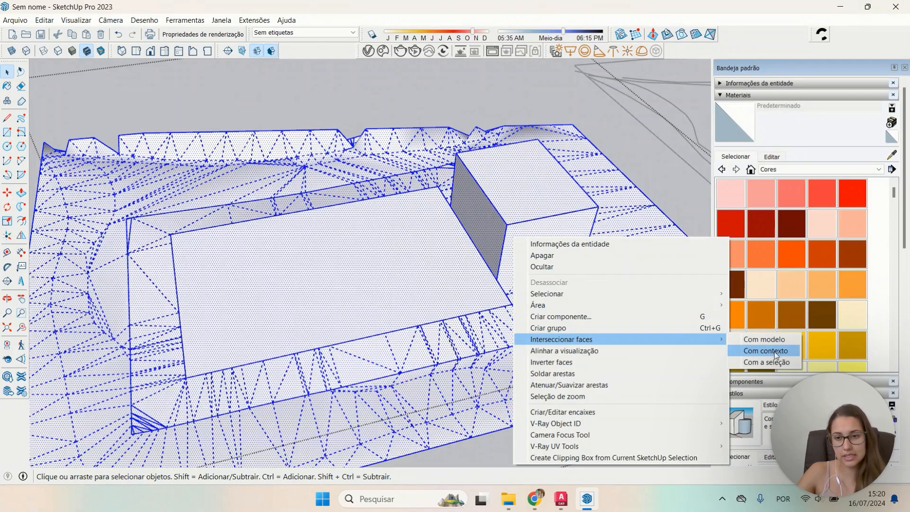
{"action": "left_click", "coordinate": [762, 339]}
Delete the box's top and side faces that stand above the terrain surface.
{"action": "left_click", "coordinate": [521, 254]}
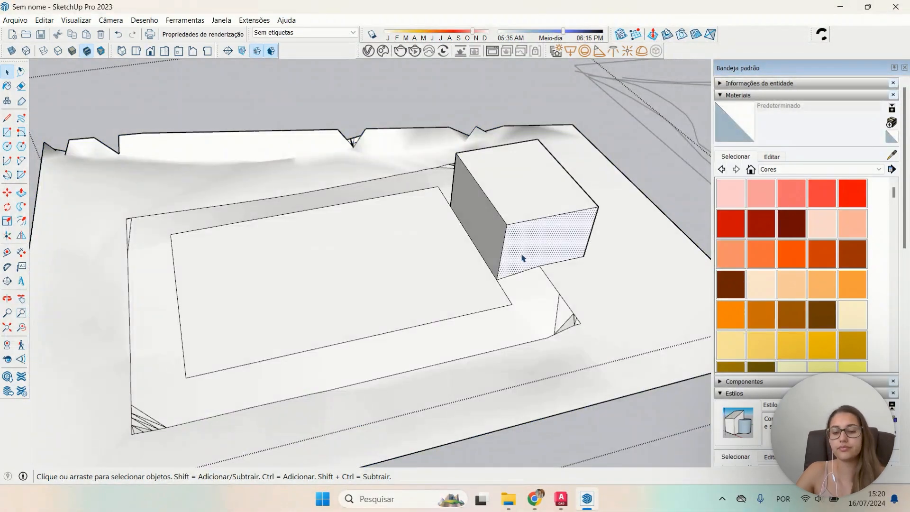
{"action": "key", "text": "Delete"}
{"action": "scroll", "coordinate": [542, 258], "scroll_direction": "up", "scroll_amount": 3}
{"action": "left_click", "coordinate": [492, 199]}
{"action": "key", "text": "Delete"}
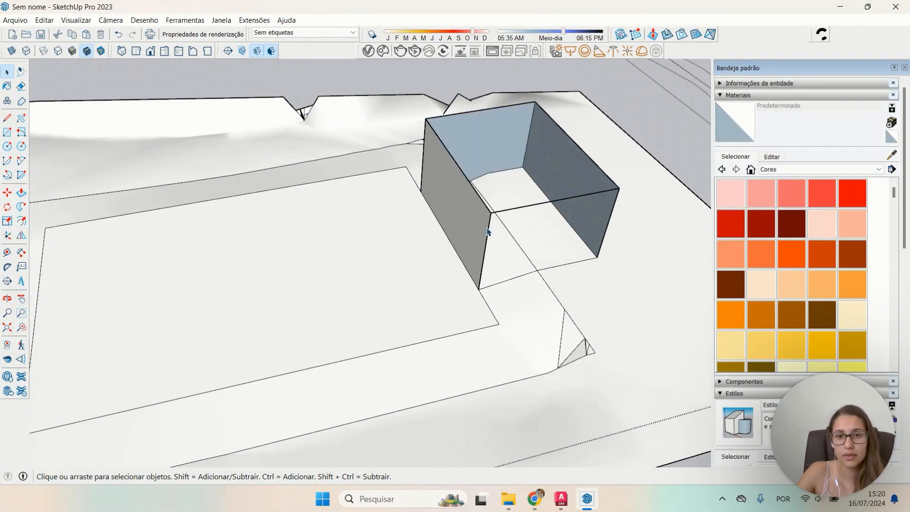
{"action": "left_click", "coordinate": [462, 237]}
{"action": "key", "text": "Delete"}
{"action": "left_click", "coordinate": [445, 159]}
{"action": "key", "text": "Delete"}
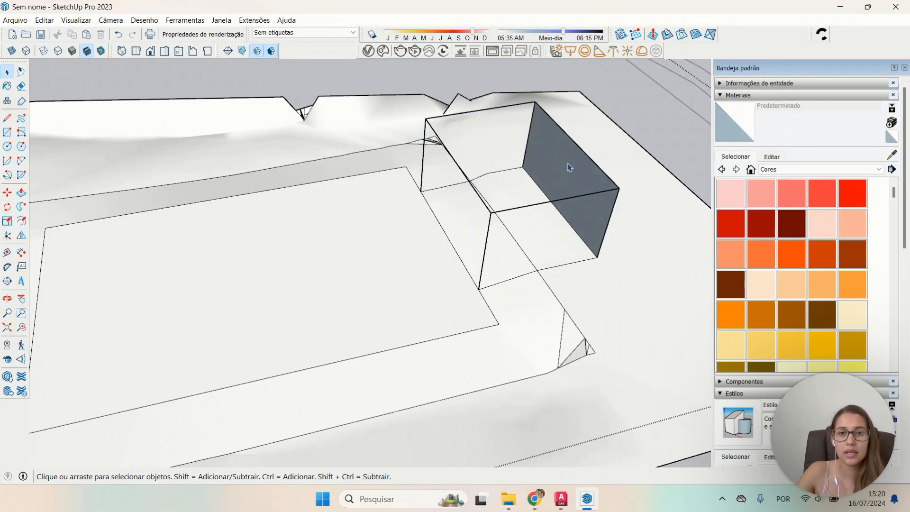
{"action": "left_click", "coordinate": [569, 167]}
{"action": "key", "text": "Delete"}
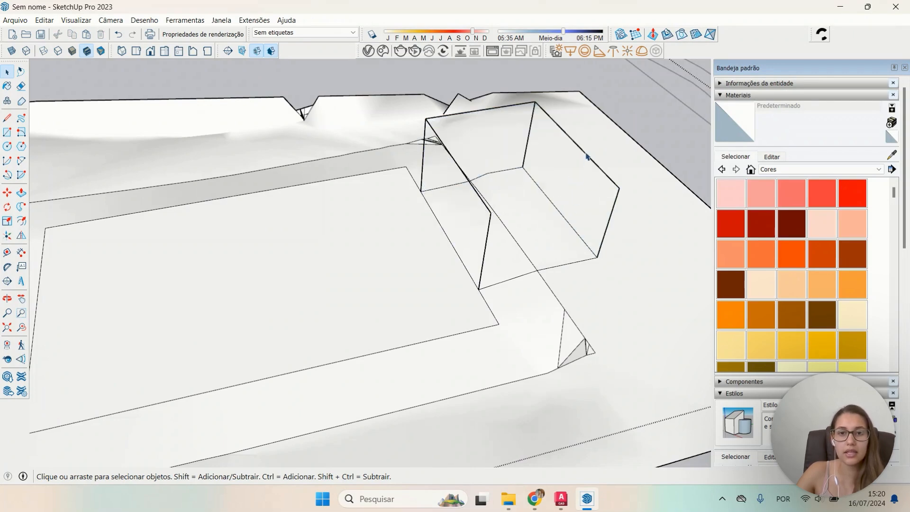
Delete the box's leftover top and vertical edges above the terrain, keeping the intersection outline on the ground.
{"action": "left_click", "coordinate": [587, 157]}
{"action": "key", "text": "Delete"}
{"action": "key", "text": "Delete"}
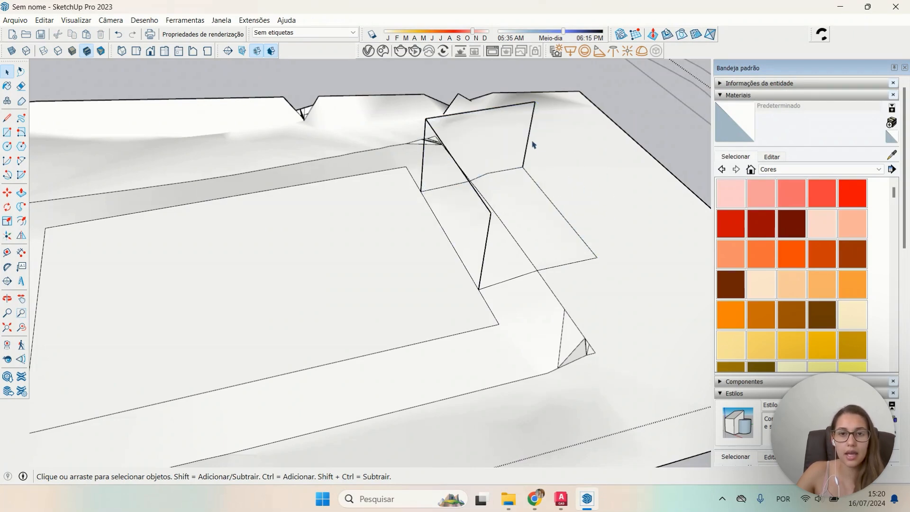
{"action": "left_click", "coordinate": [527, 141]}
{"action": "key", "text": "Delete"}
{"action": "left_click", "coordinate": [482, 140]}
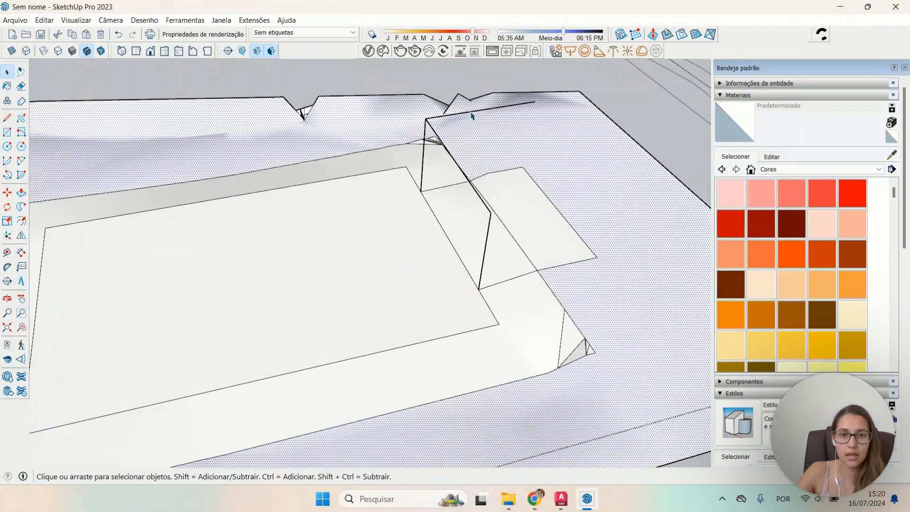
{"action": "key", "text": "Delete"}
{"action": "left_click", "coordinate": [461, 176]}
{"action": "key", "text": "Delete"}
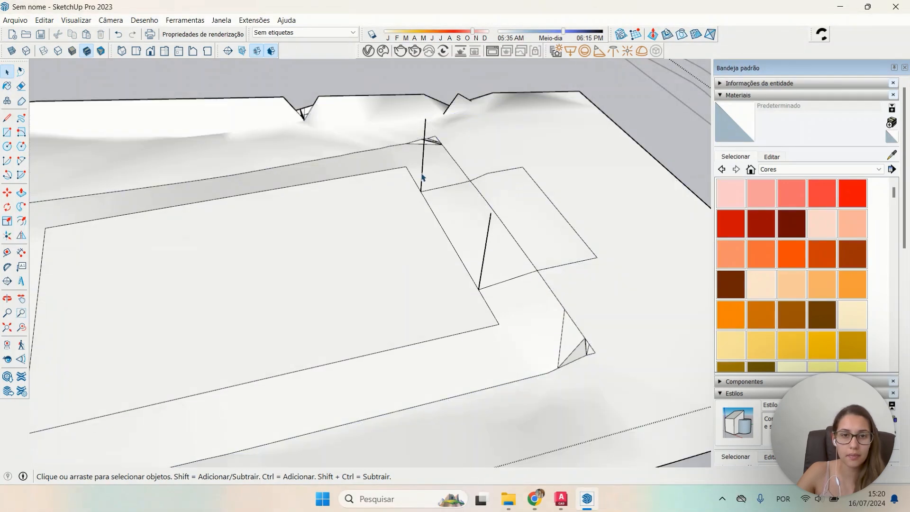
{"action": "left_click", "coordinate": [422, 174]}
{"action": "key", "text": "Delete"}
{"action": "left_click", "coordinate": [484, 248]}
{"action": "key", "text": "Delete"}
Delete the sloped terrain face inside the box outline beside the platform's short edge to open the recess.
{"action": "left_click", "coordinate": [491, 255]}
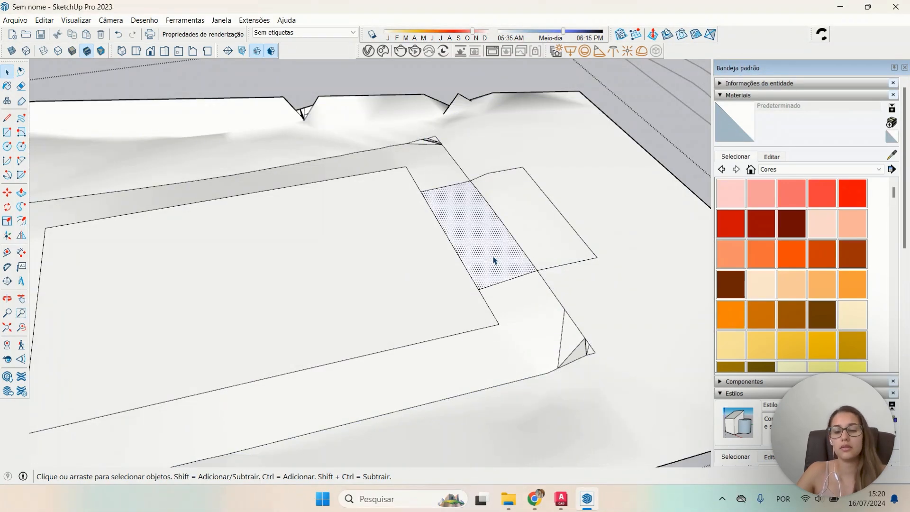
{"action": "key", "text": "p"}
{"action": "key", "text": "space"}
{"action": "left_click", "coordinate": [487, 248]}
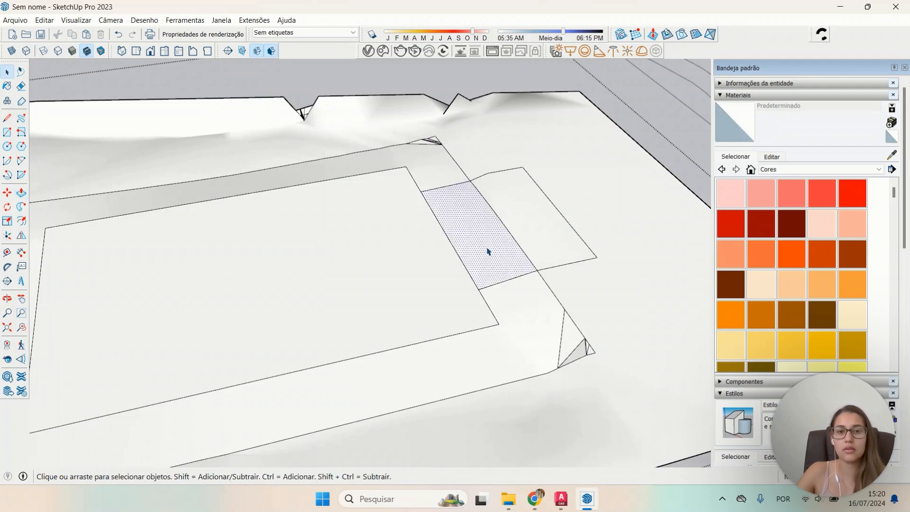
{"action": "key", "text": "Delete"}
Inspect the open recess beside the platform, and close the terrain group.
{"action": "middle_click_drag", "start_coordinate": [559, 280], "coordinate": [552, 193]}
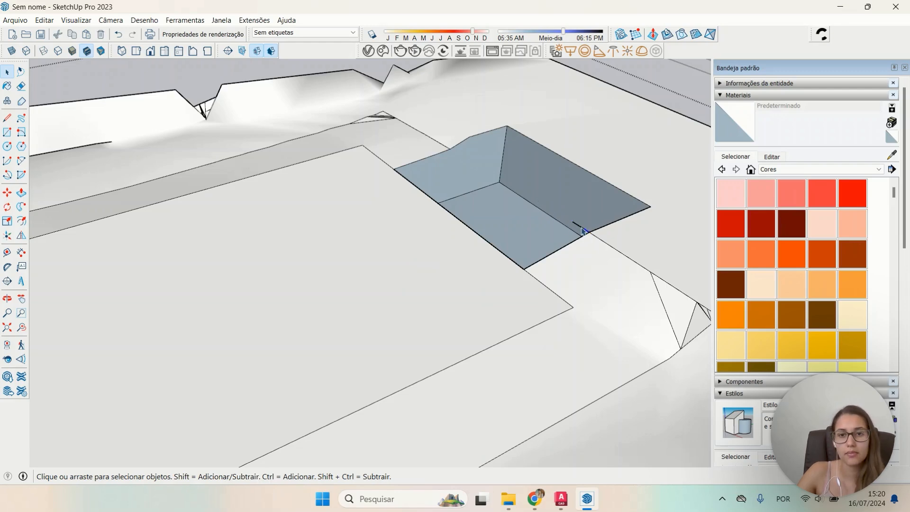
{"action": "middle_click_drag", "start_coordinate": [573, 226], "coordinate": [619, 269]}
{"action": "middle_click_drag", "start_coordinate": [558, 291], "coordinate": [450, 239], "text": "shift"}
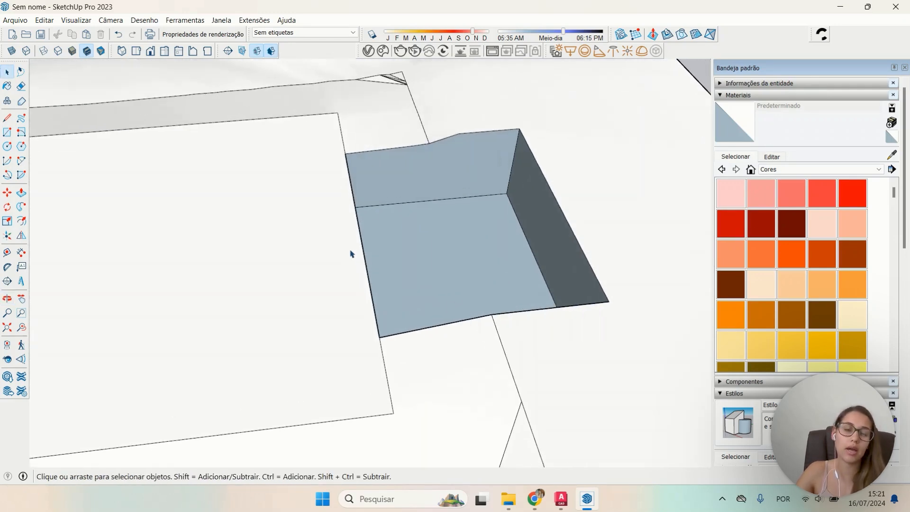
{"action": "scroll", "coordinate": [490, 262], "scroll_direction": "down", "scroll_amount": 1}
{"action": "scroll", "coordinate": [490, 265], "scroll_direction": "down", "scroll_amount": 4}
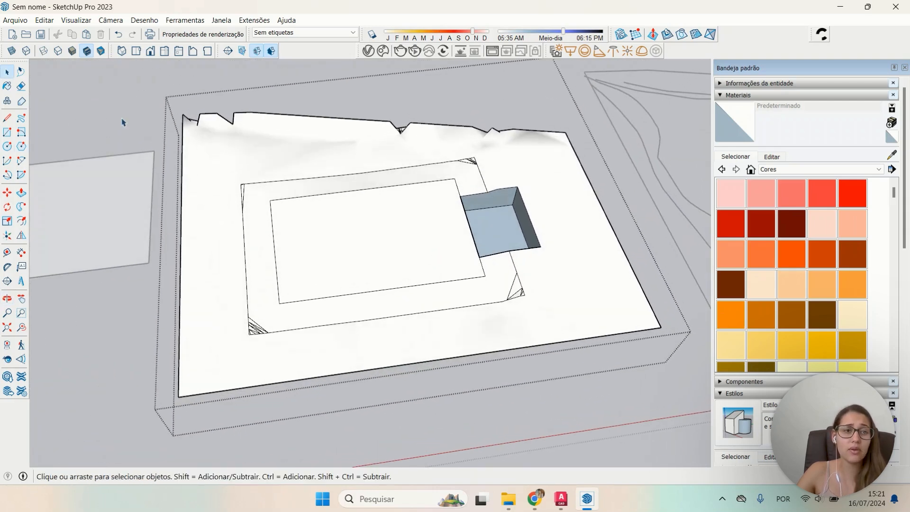
{"action": "left_click", "coordinate": [122, 122]}
Examine the whole model, with the cut terrain between the flat rectangle and the original contour lines.
{"action": "scroll", "coordinate": [419, 232], "scroll_direction": "down", "scroll_amount": 1}
{"action": "middle_click_drag", "start_coordinate": [477, 255], "coordinate": [521, 275], "text": "shift"}
{"action": "scroll", "coordinate": [471, 268], "scroll_direction": "down", "scroll_amount": 3}
{"action": "scroll", "coordinate": [463, 272], "scroll_direction": "up", "scroll_amount": 2}
{"action": "scroll", "coordinate": [330, 214], "scroll_direction": "down", "scroll_amount": 1}
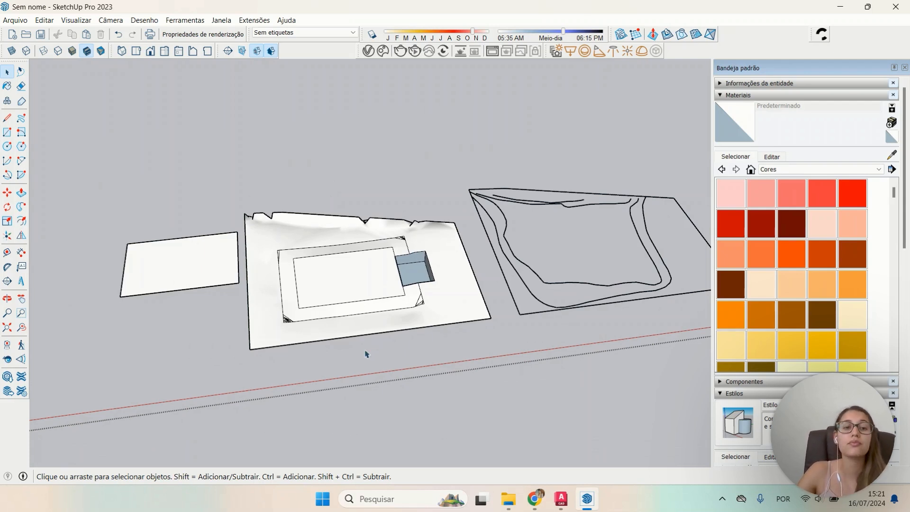
{"action": "middle_click_drag", "start_coordinate": [366, 354], "coordinate": [410, 347]}
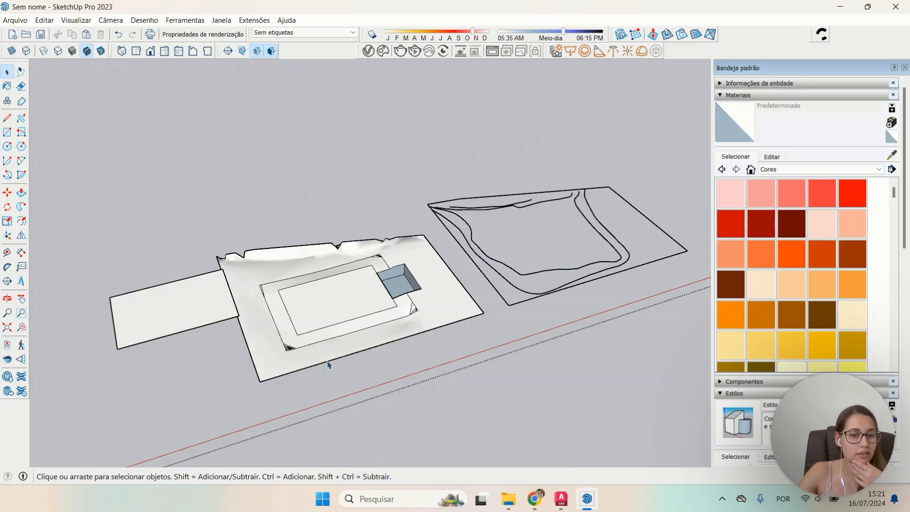
{"action": "scroll", "coordinate": [329, 365], "scroll_direction": "up", "scroll_amount": 1}
{"action": "mouse_move", "coordinate": [401, 371]}
{"action": "middle_mouse_down"}
{"action": "mouse_move", "coordinate": [374, 377]}
{"action": "mouse_move", "coordinate": [402, 372]}
{"action": "middle_mouse_up"}
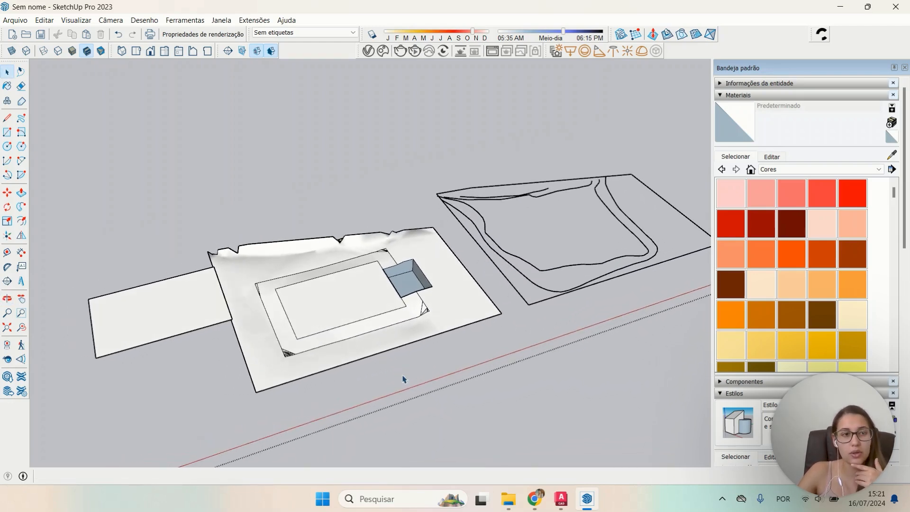